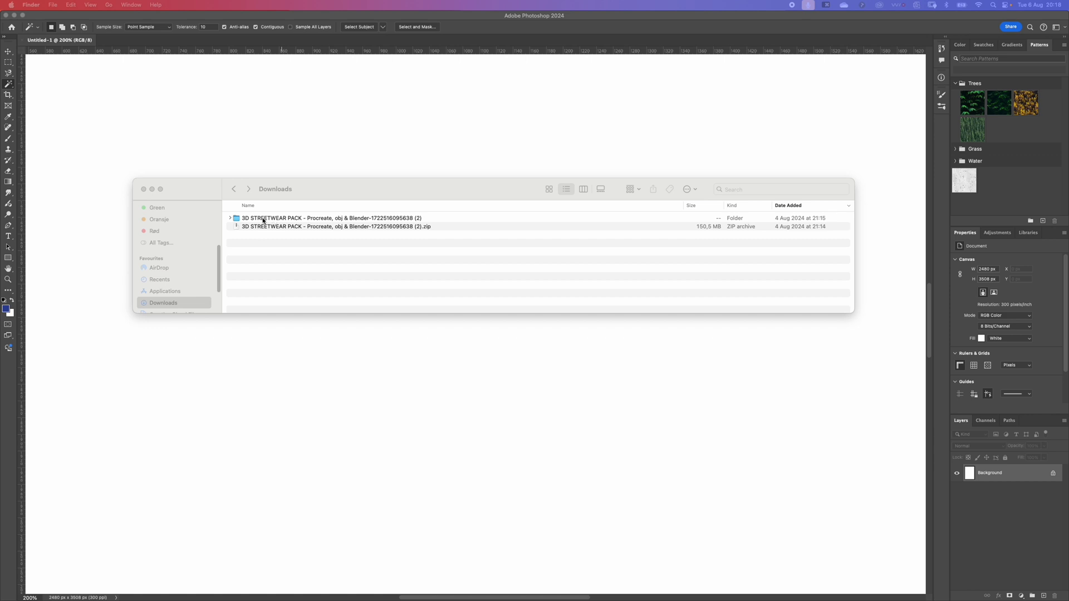
Step: Open the Hoodie Blender folder inside the BLENDER - STREETWEAR PACK folder of the downloaded 3D STREETWEAR PACK
left_click(263, 219)
double_click(262, 219)
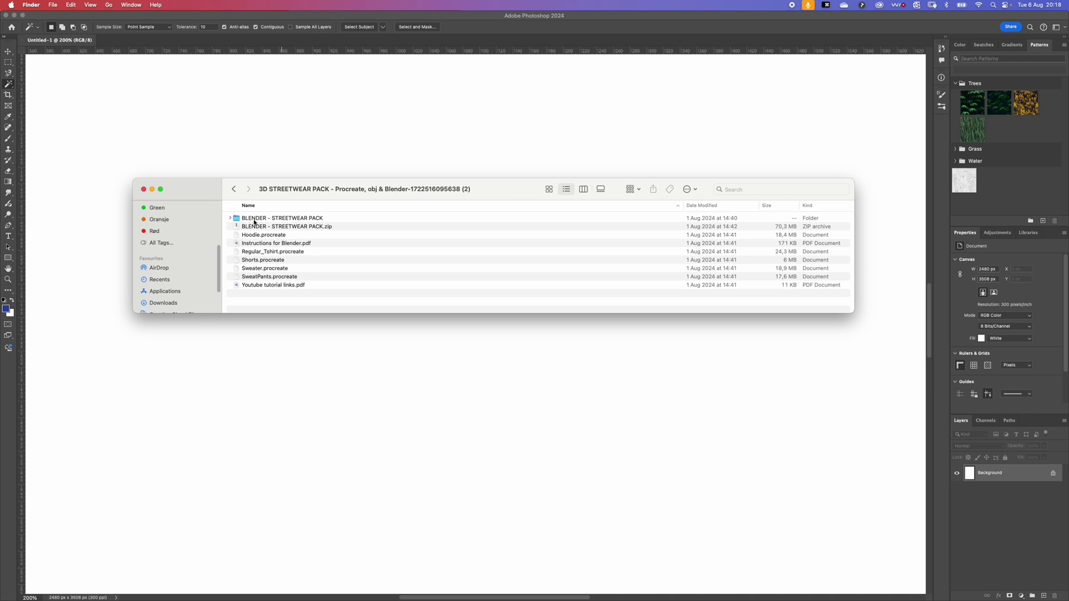
double_click(253, 220)
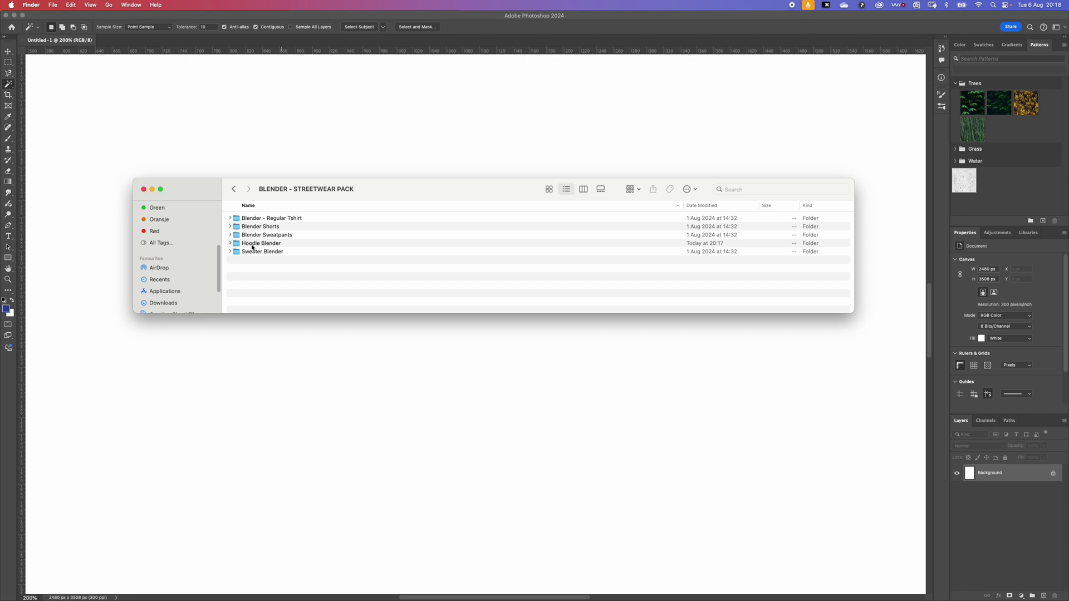
double_click(253, 243)
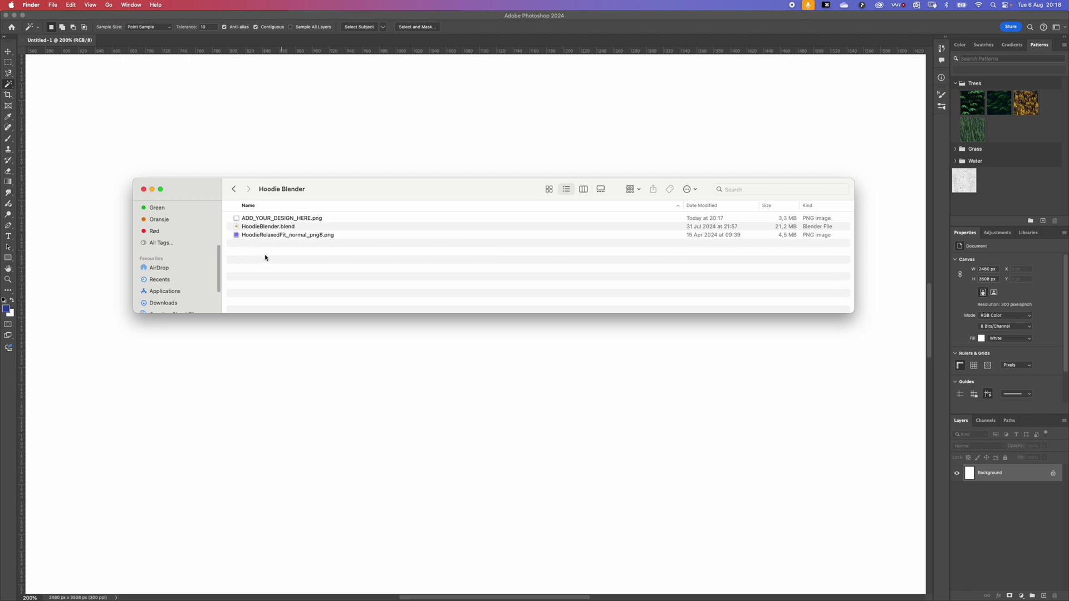
Step: Open the template ADD_YOUR_DESIGN_HERE.png in Photoshop
left_click(272, 219)
right_click(279, 219)
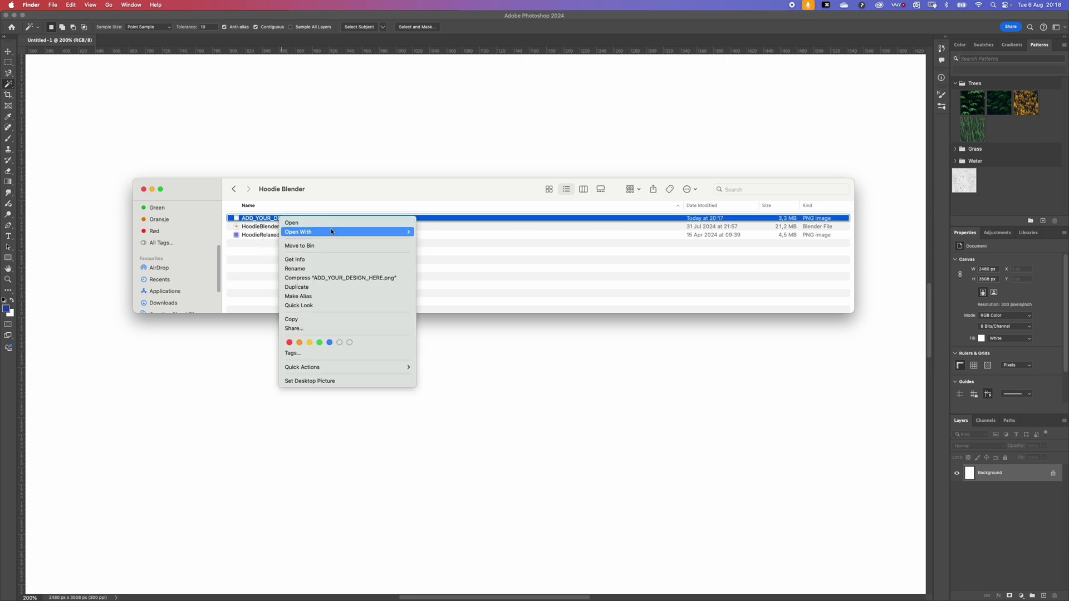
mouse_move(311, 231)
left_click(444, 265)
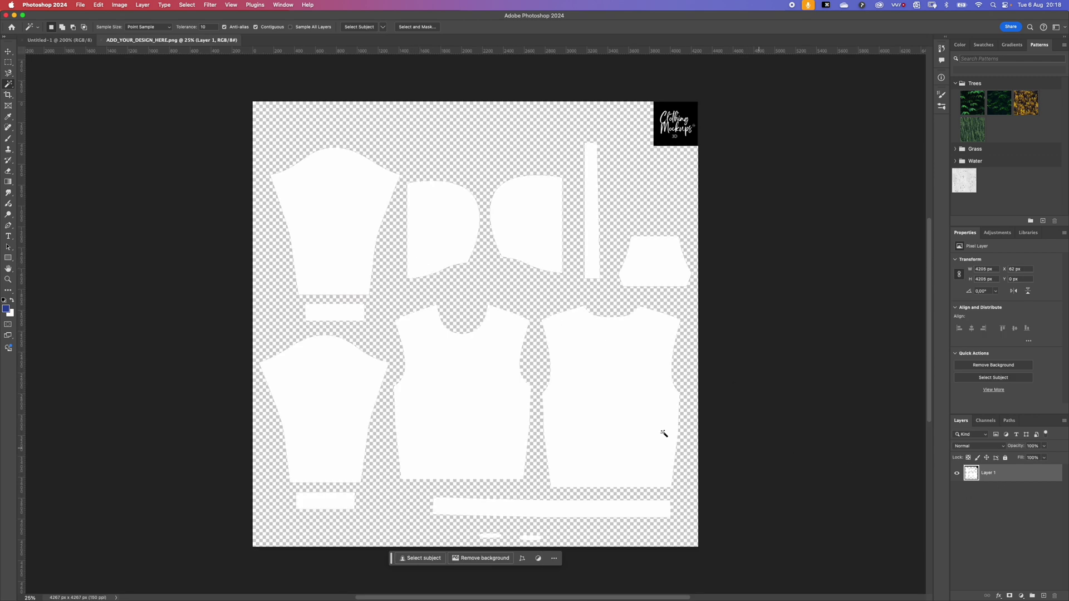
Step: Lock the template layer and fill all its pattern-piece shapes with the blue foreground colour on a new layer above it
left_click(1005, 457)
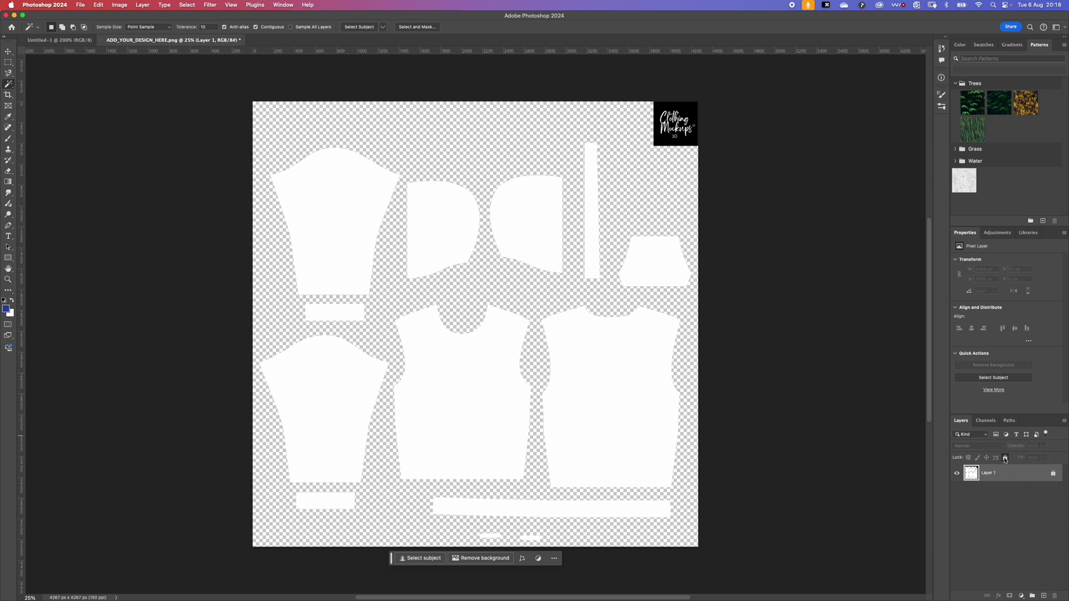
left_click(1043, 595)
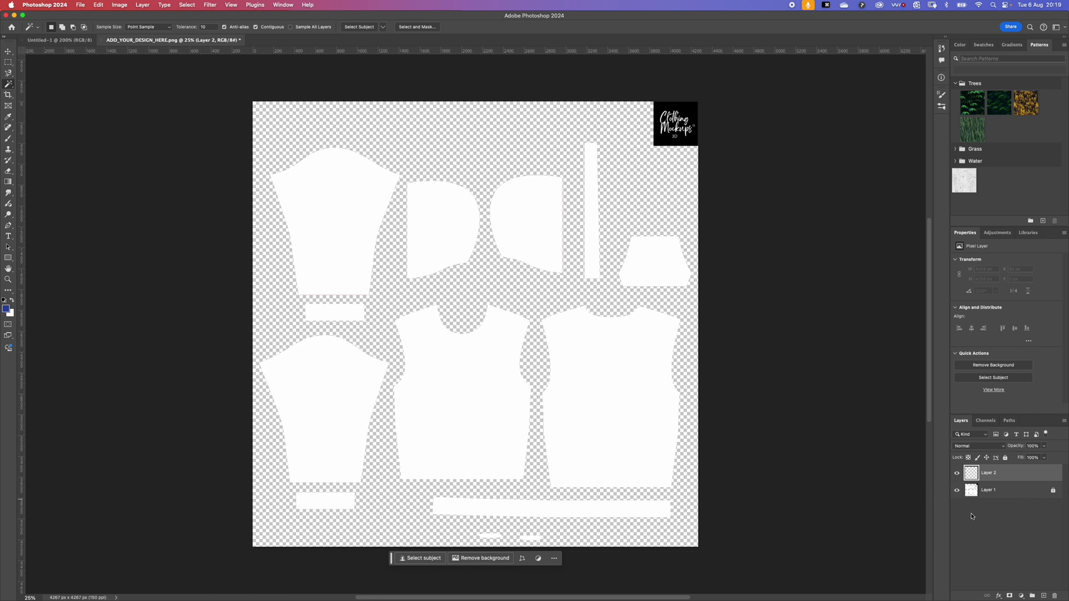
left_click(988, 491)
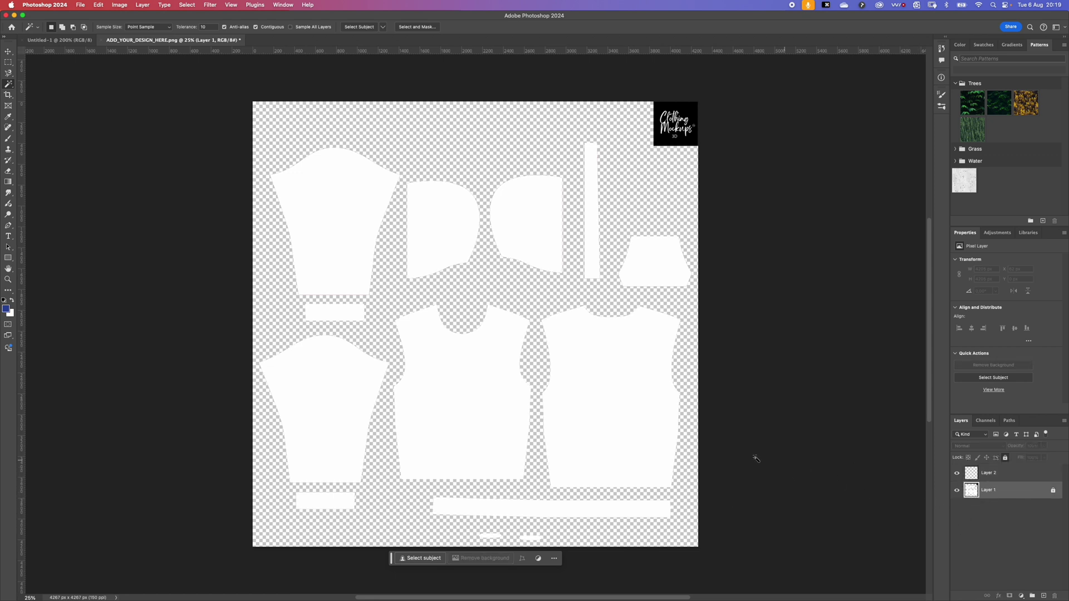
left_click(533, 309)
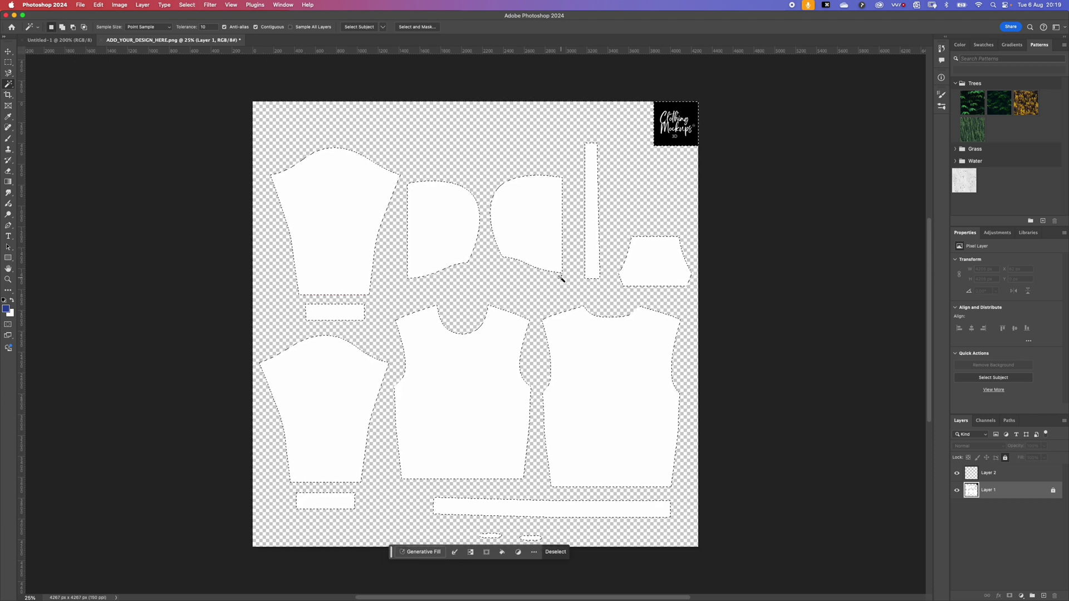
key("alt+bracketright")
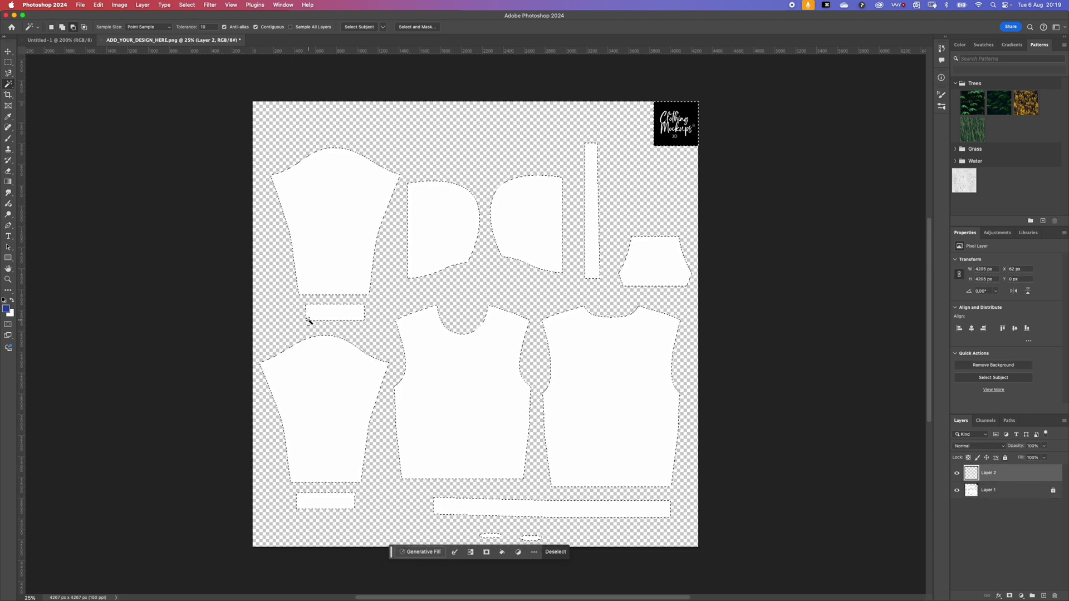
key("alt+BackSpace")
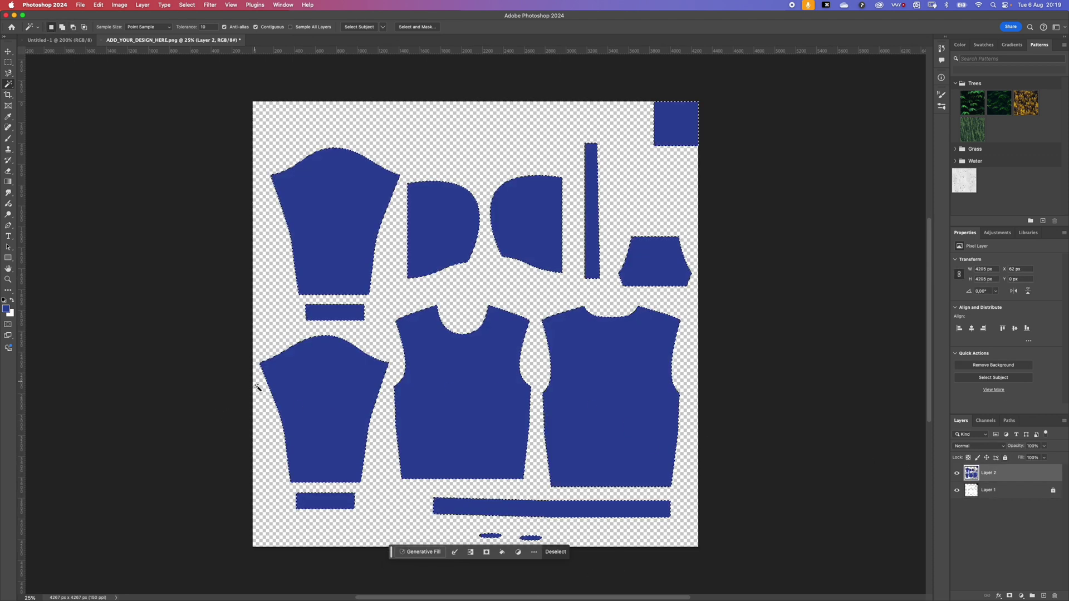
key("ctrl+d")
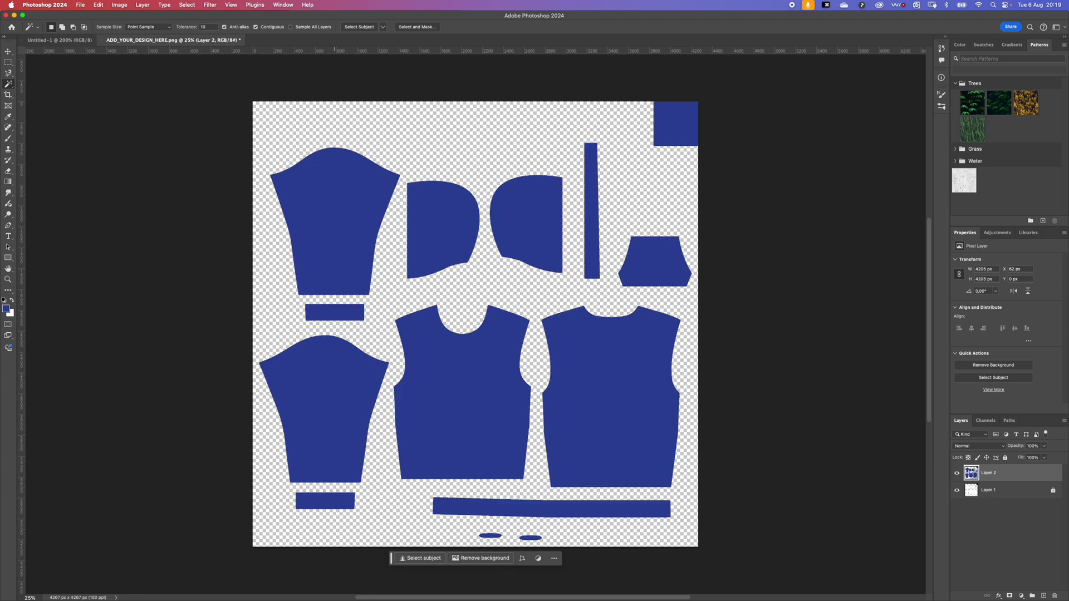
Step: Place the ClothingmockupsStamp image on the hoodie's front panel, enlarged to about 362% and positioned on the chest
key("super+Tab")
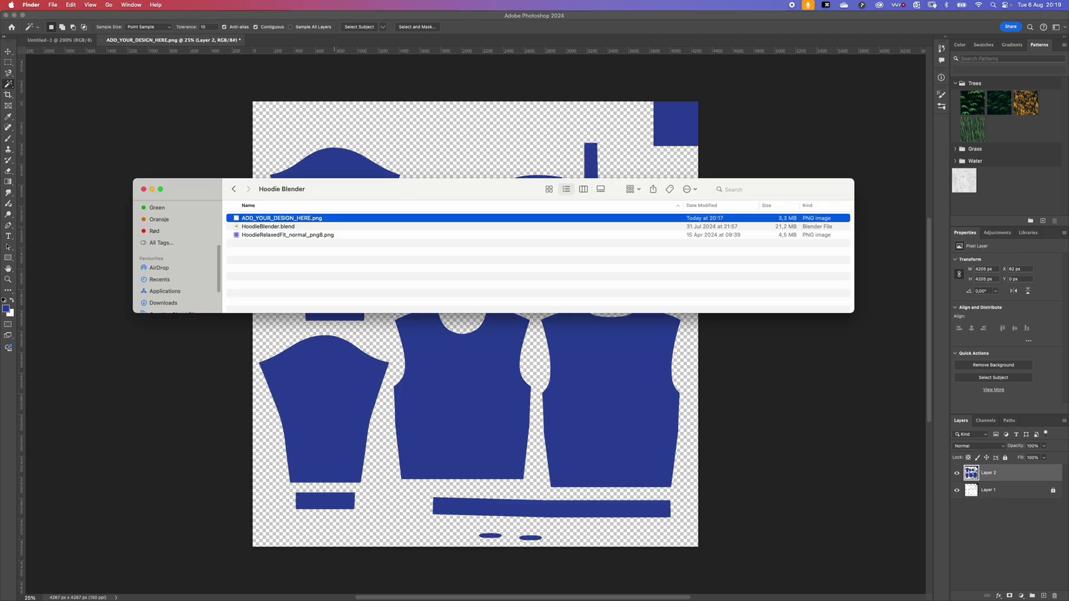
key("super+m")
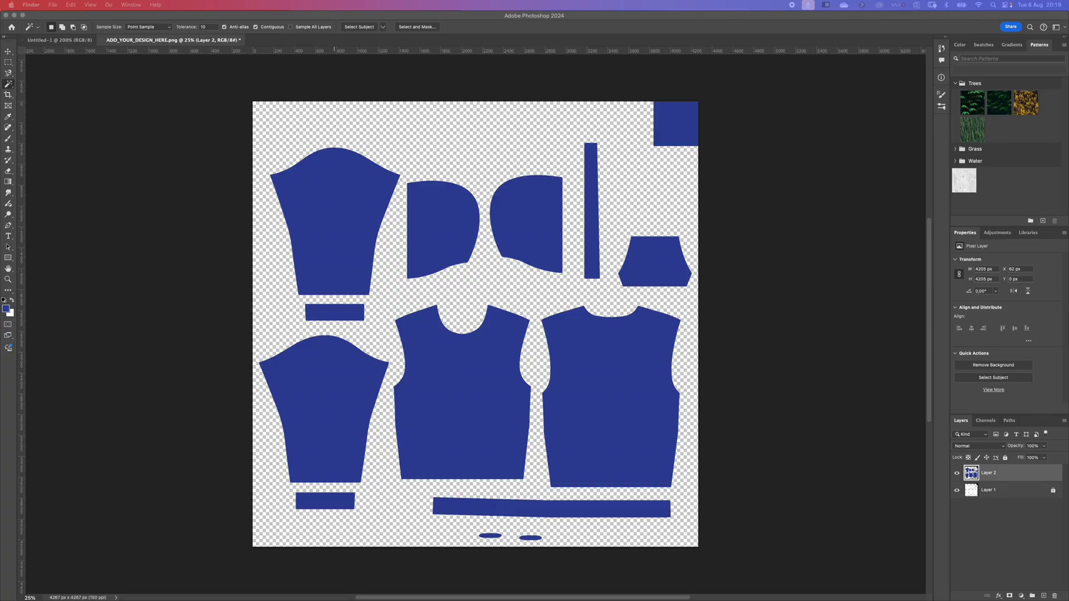
left_click(454, 389)
key("super+t")
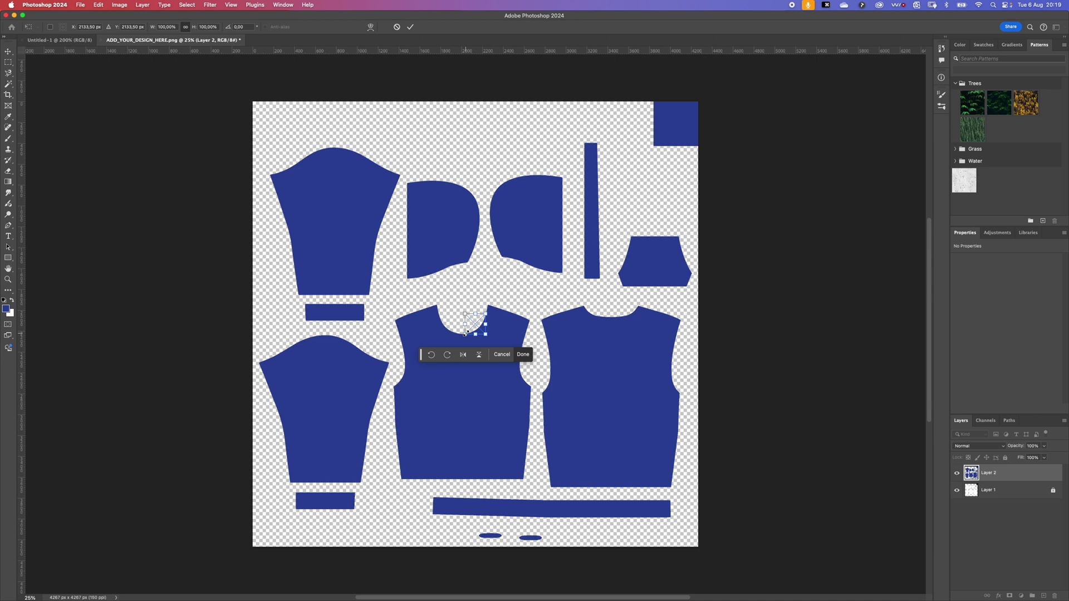
left_click_drag(466, 332, 394, 405)
left_click_drag(428, 332, 447, 379)
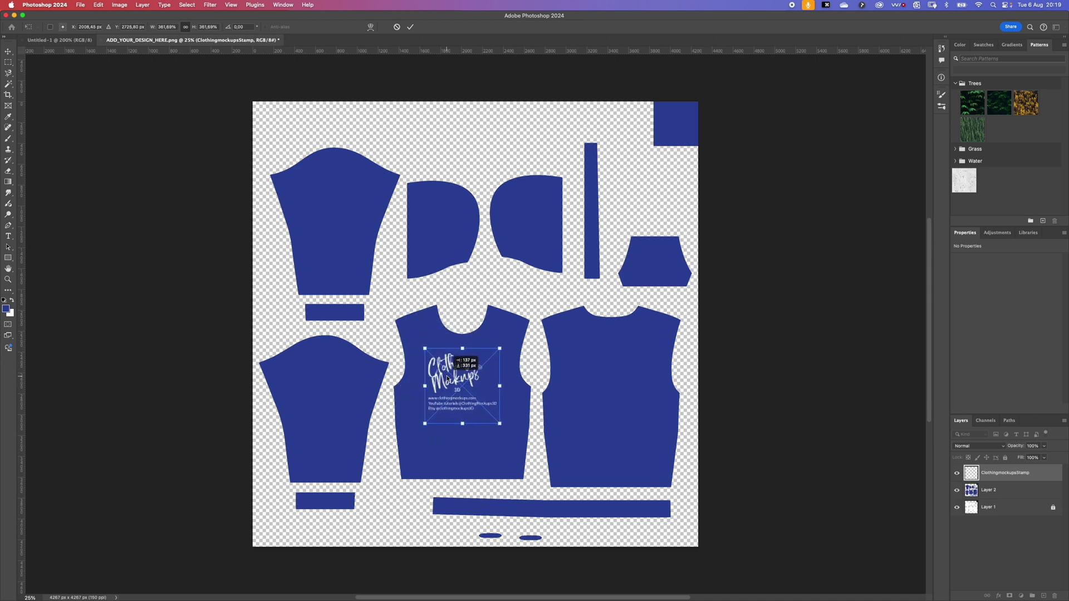
key("Return")
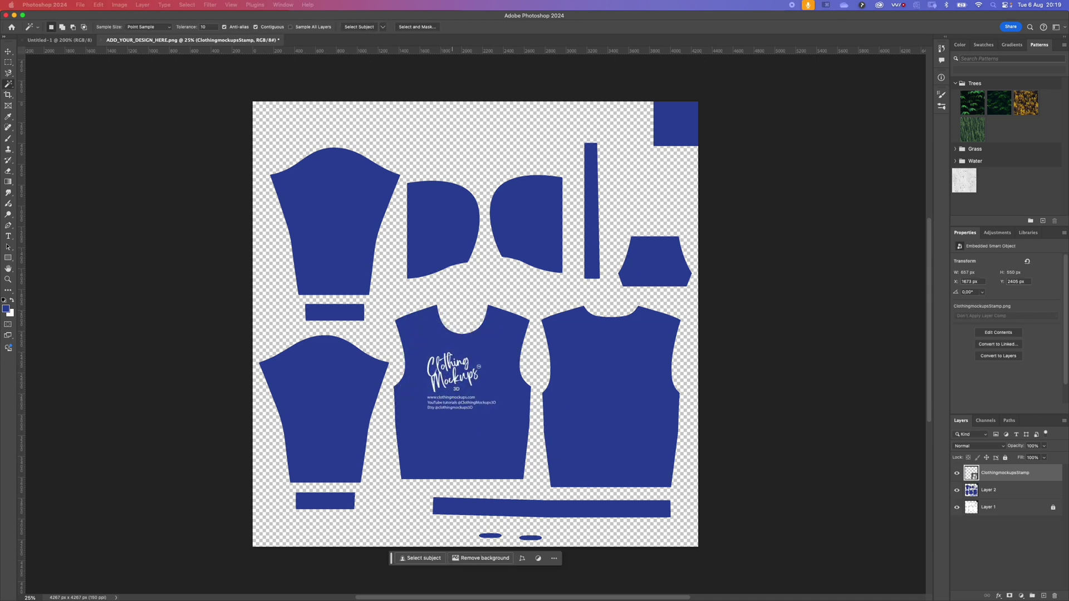
Step: Place the blender-icon image on the upper part of both sleeves and a reduced BlenderLogo on the pocket piece
left_click_drag(334, 397, 333, 184)
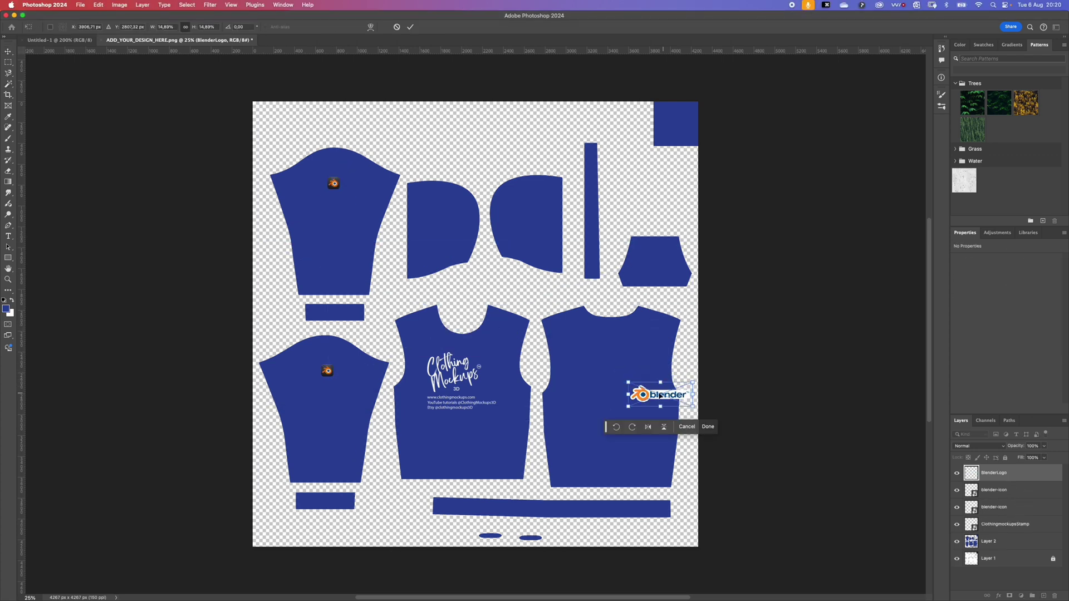
left_click_drag(656, 382, 660, 246)
left_click(575, 297)
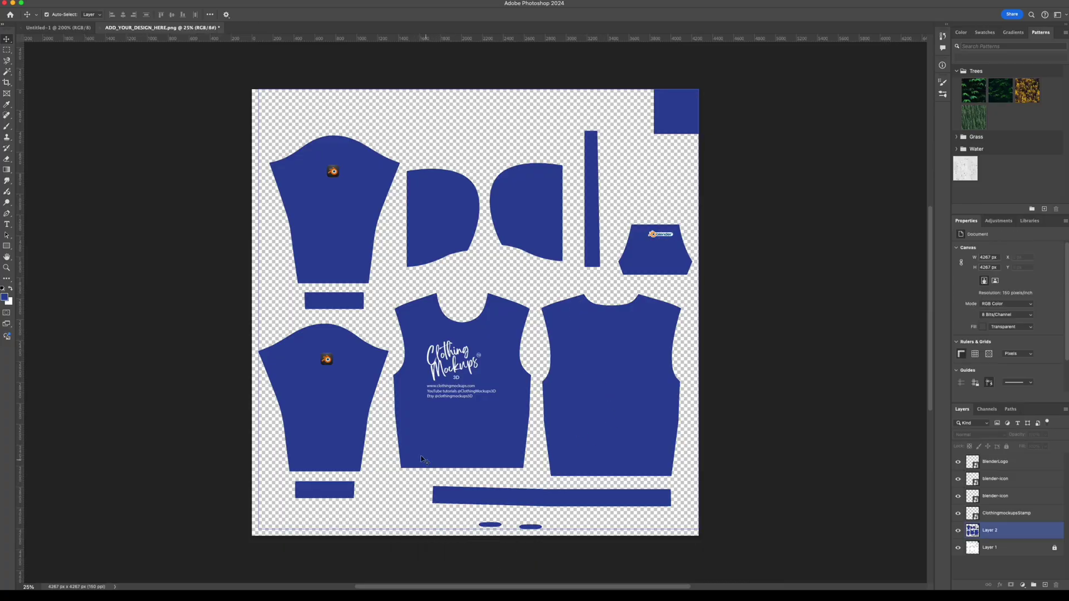
Step: Export the design as a PNG into the Hoodie Blender folder, replacing the existing ADD_YOUR_DESIGN_HERE.png
left_click(80, 0)
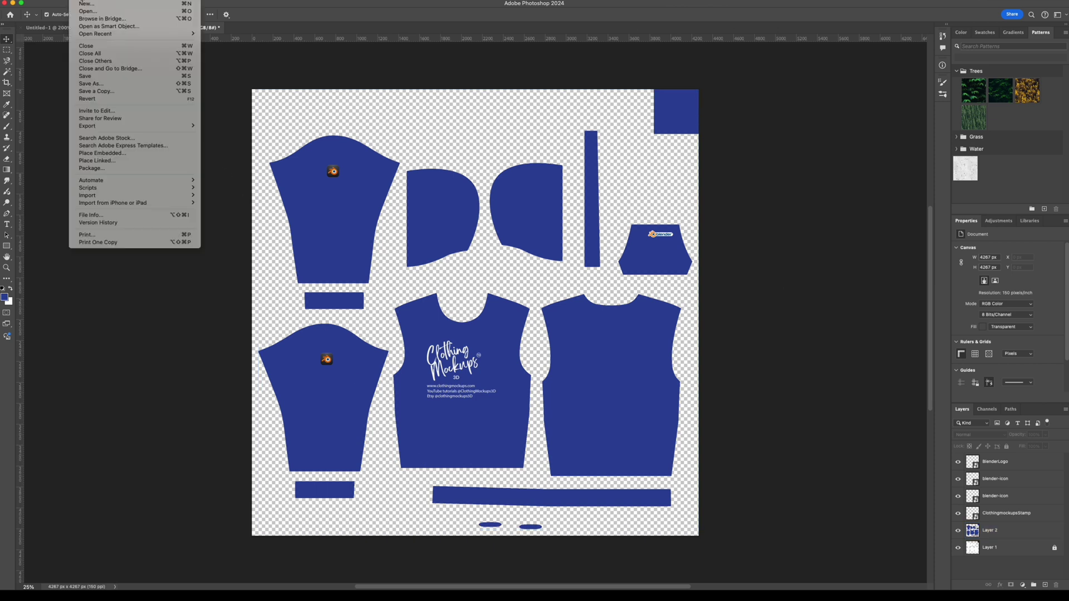
mouse_move(129, 130)
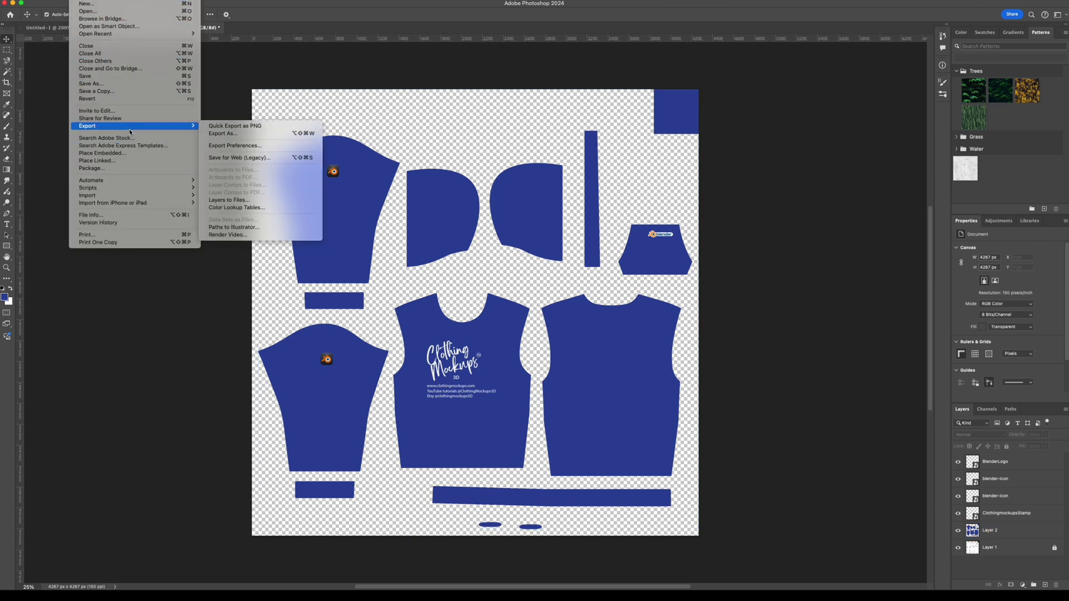
left_click(225, 127)
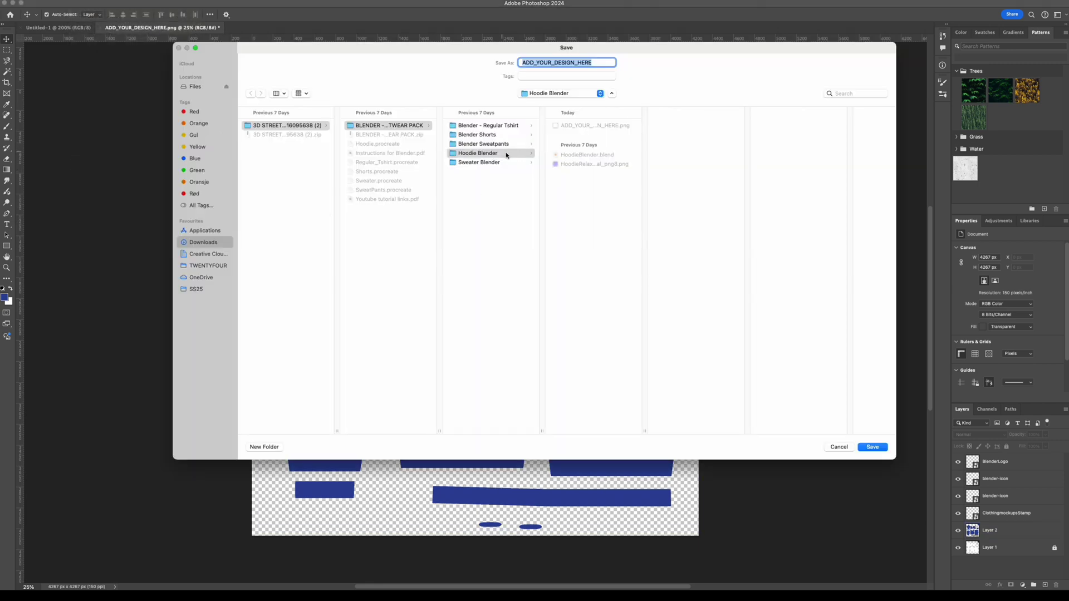
left_click(572, 127)
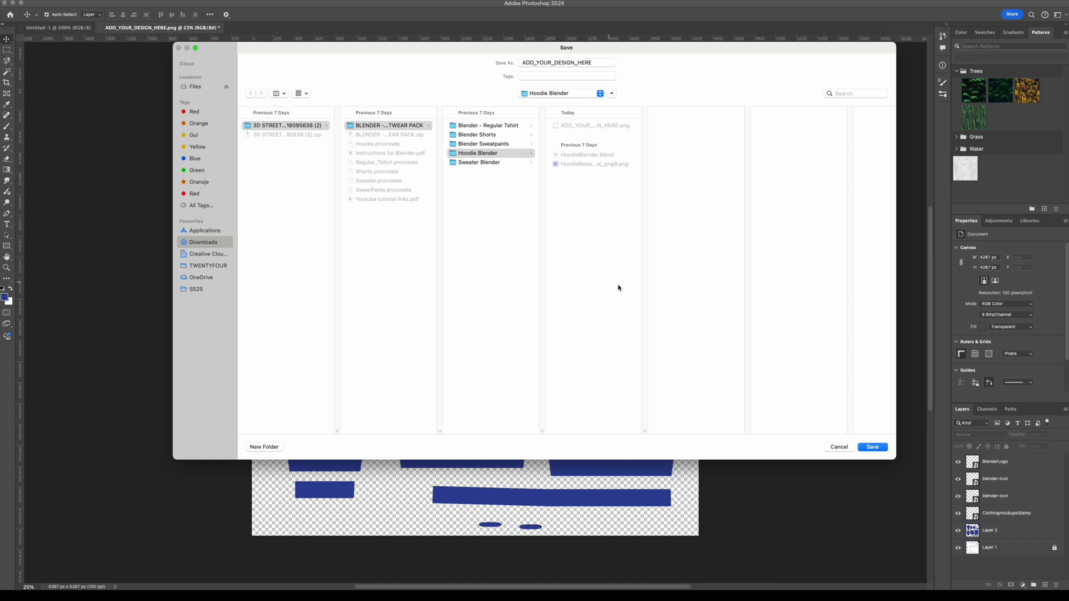
left_click(871, 446)
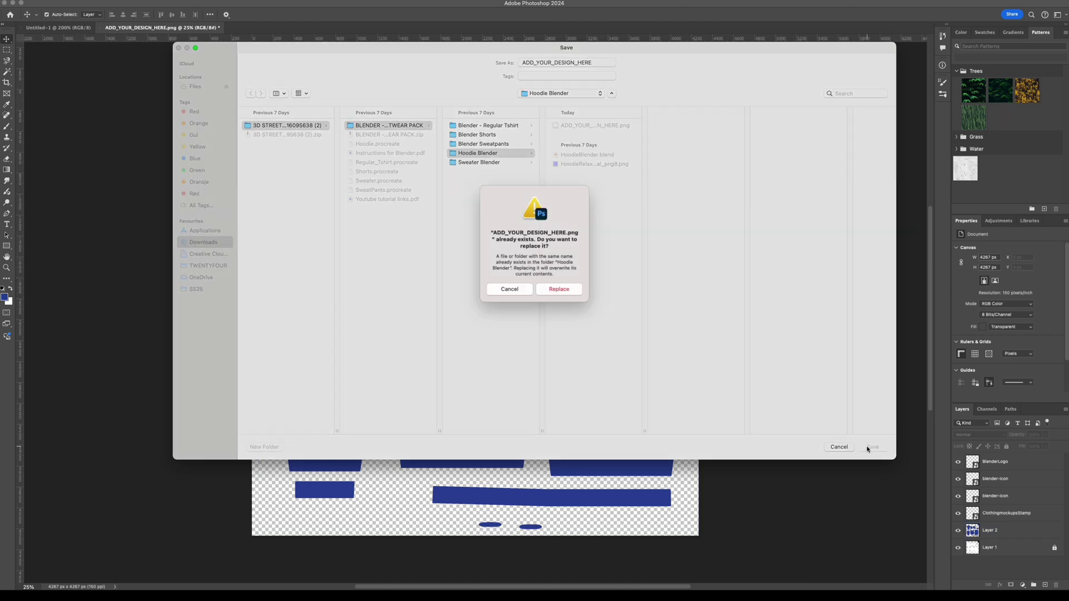
left_click(559, 294)
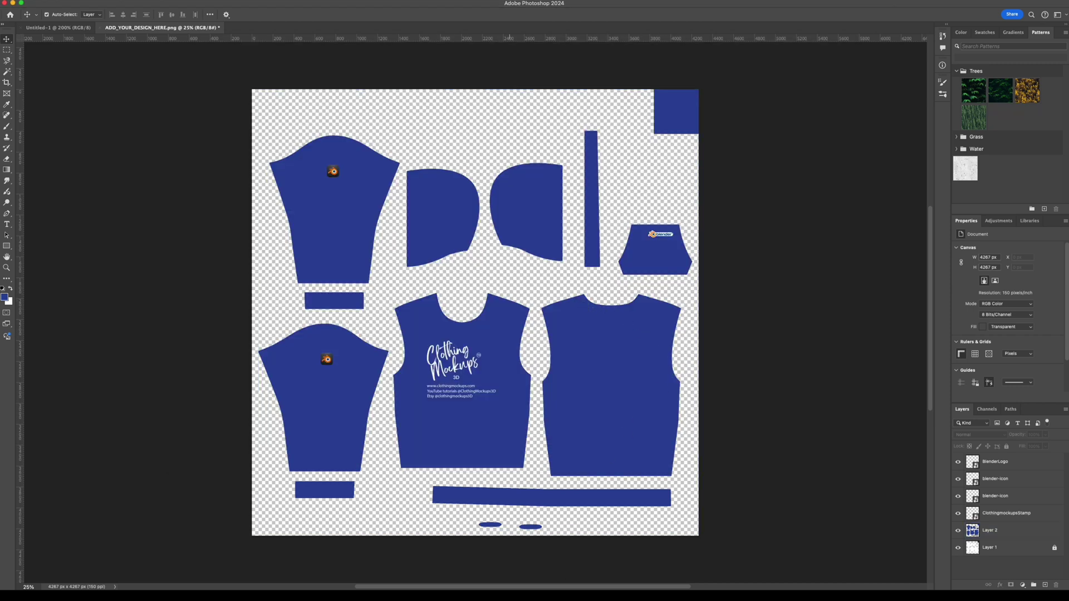
Step: Switch to Blender and open HoodieBlender.blend from the Hoodie Blender folder
key("super+Tab")
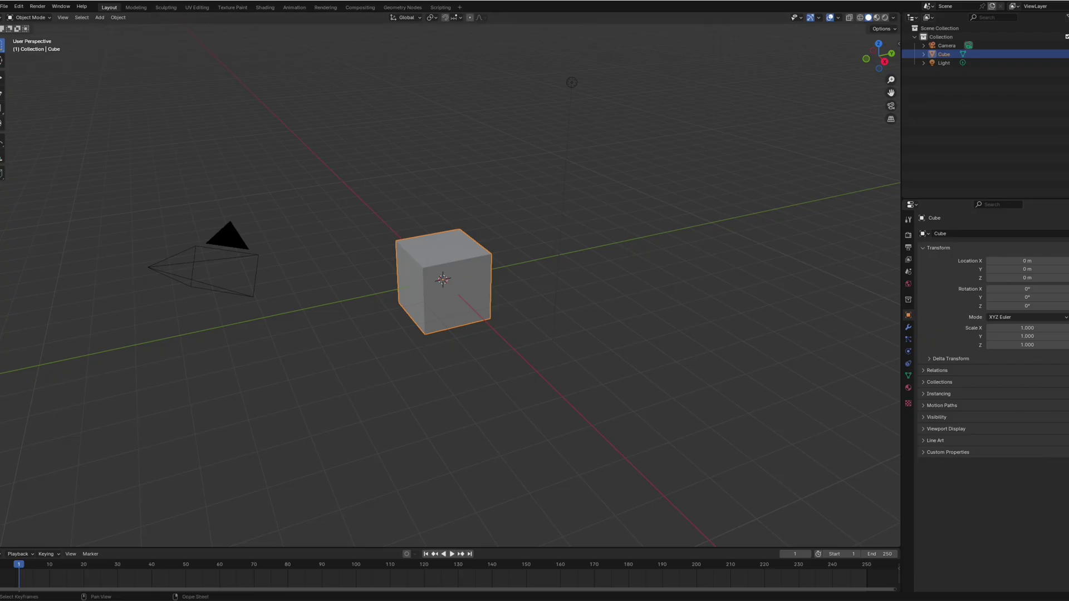
key("super+Tab")
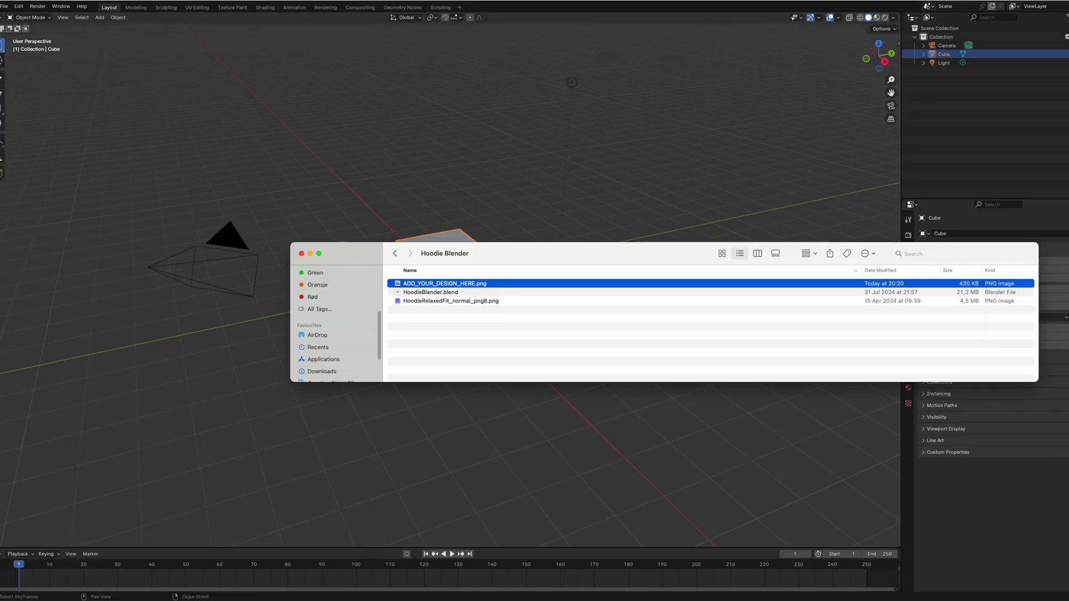
left_click(419, 292)
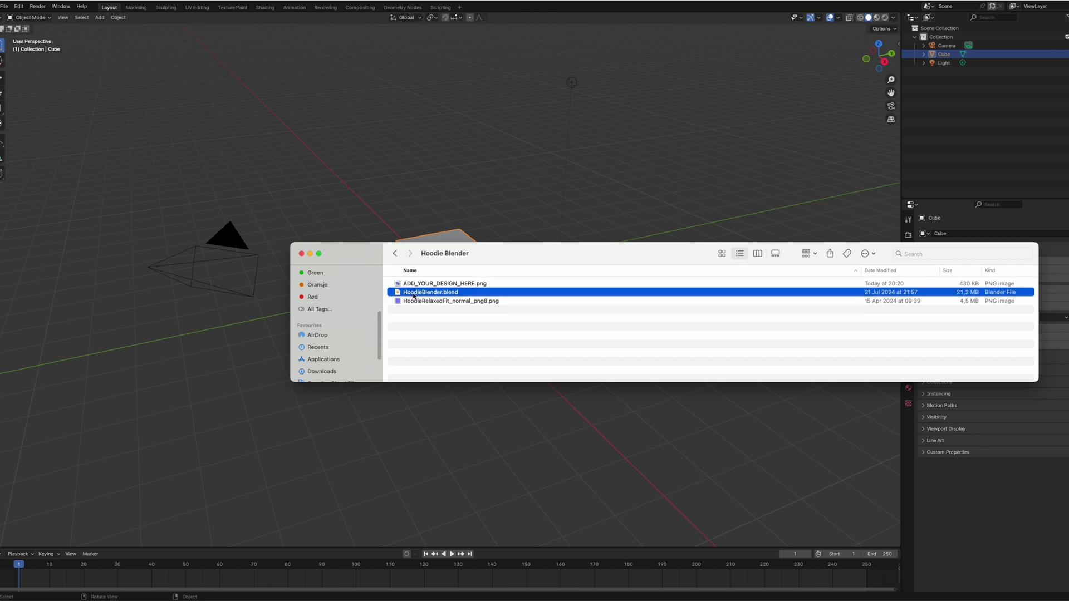
left_click_drag(414, 295, 336, 225)
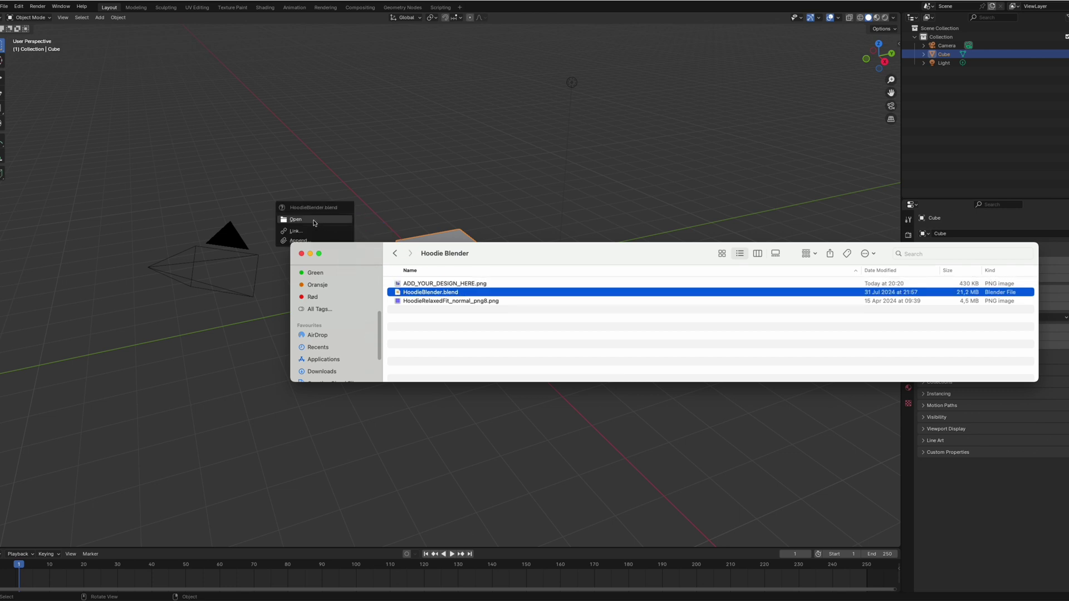
left_click(315, 220)
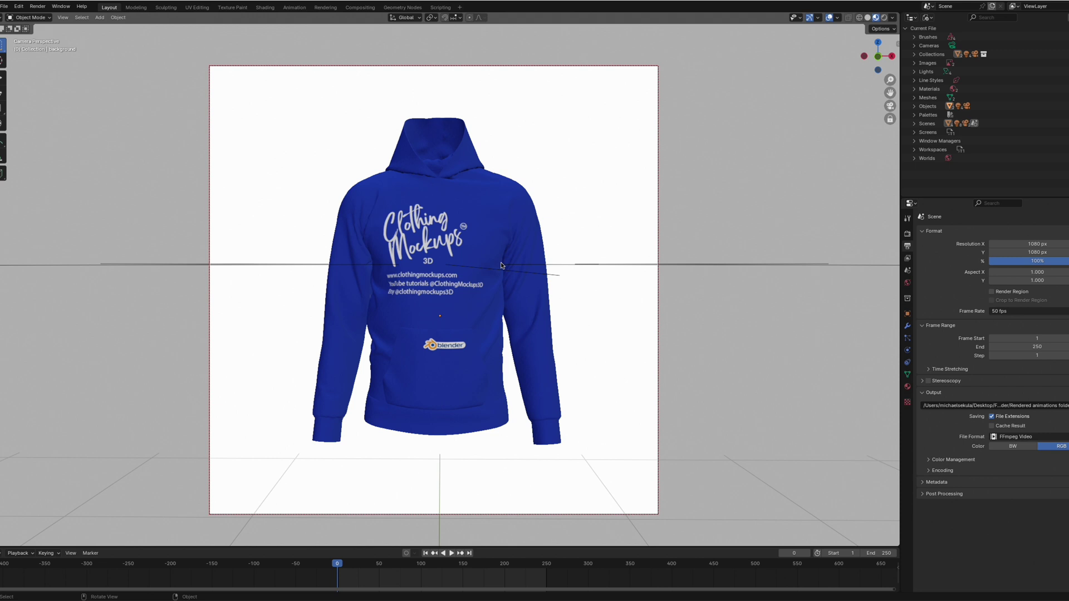
Step: Set the render output path to a file named 001_animation on the Desktop
left_click(906, 258)
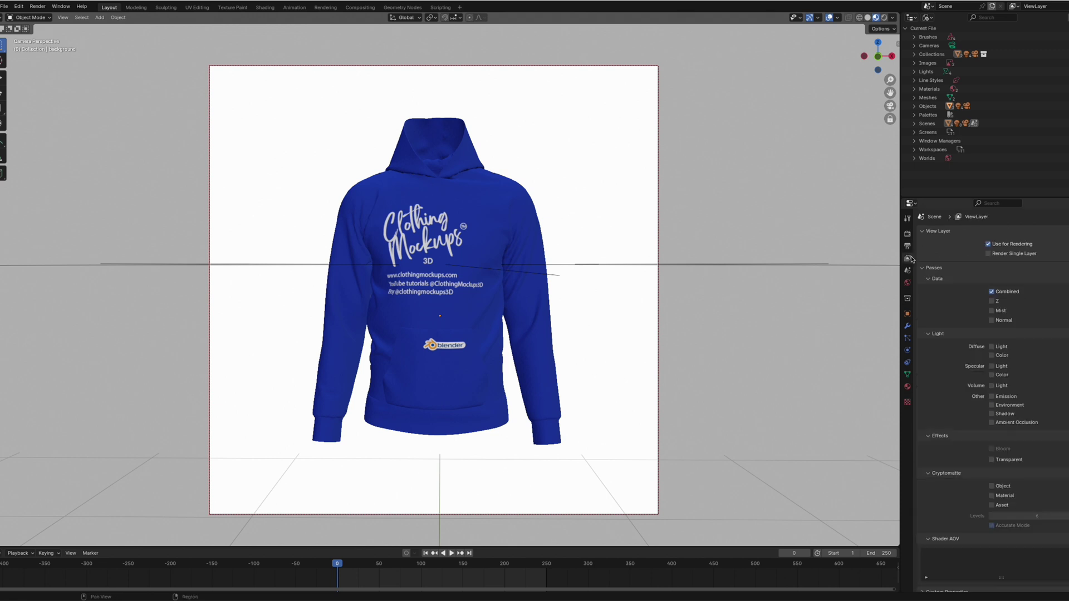
left_click(907, 247)
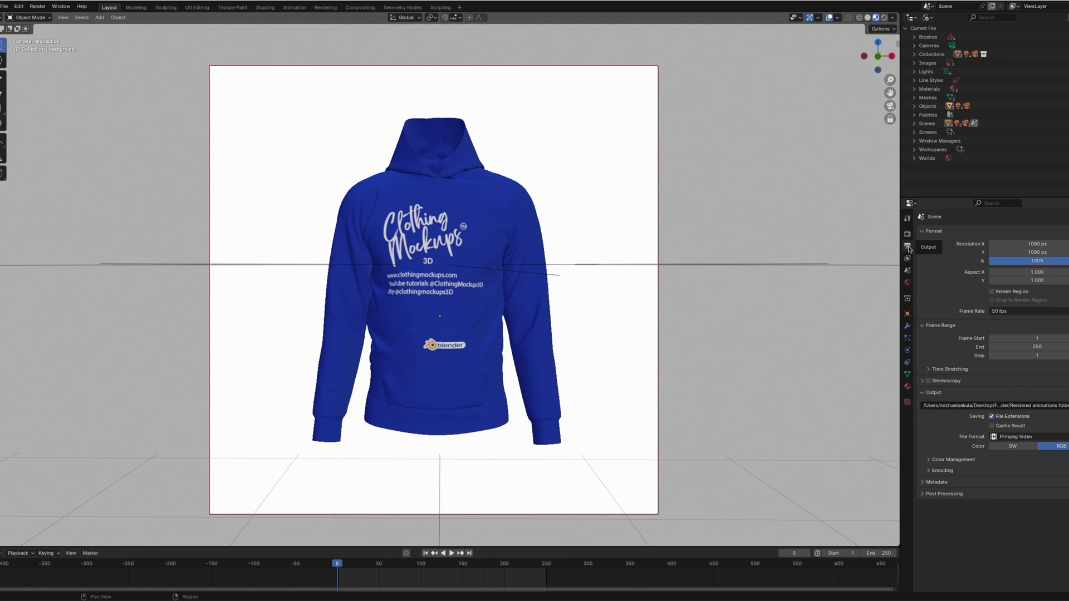
left_click(1065, 405)
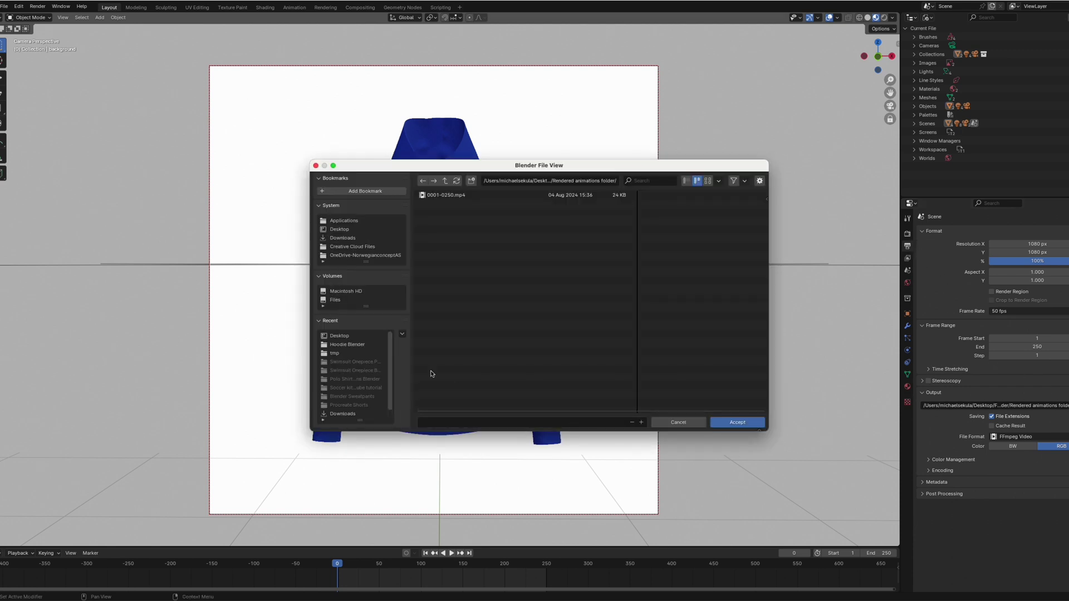
left_click(369, 343)
left_click(353, 336)
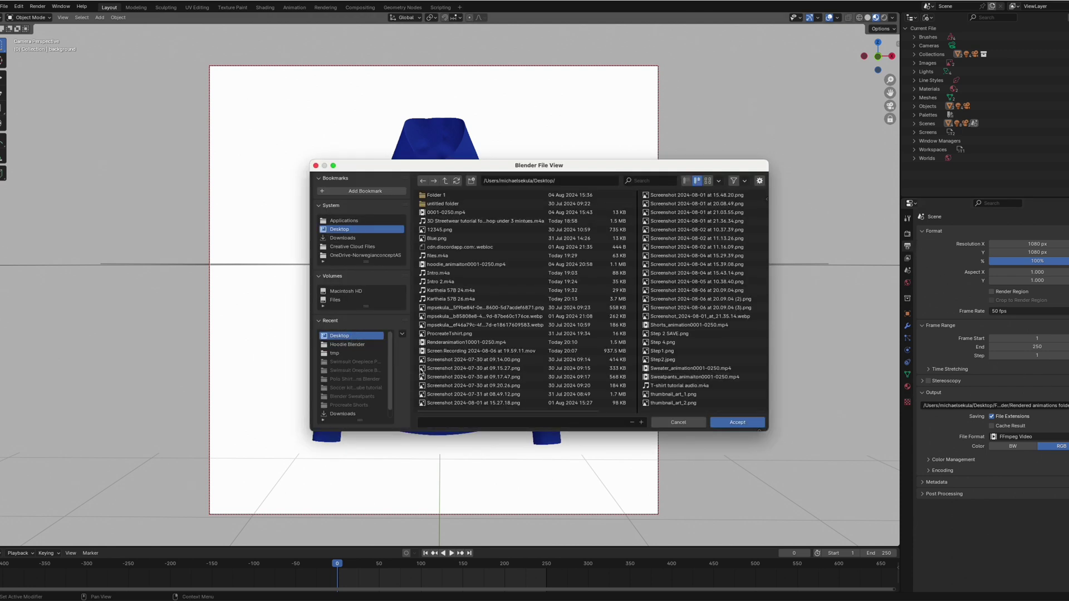
left_click(462, 422)
type("001")
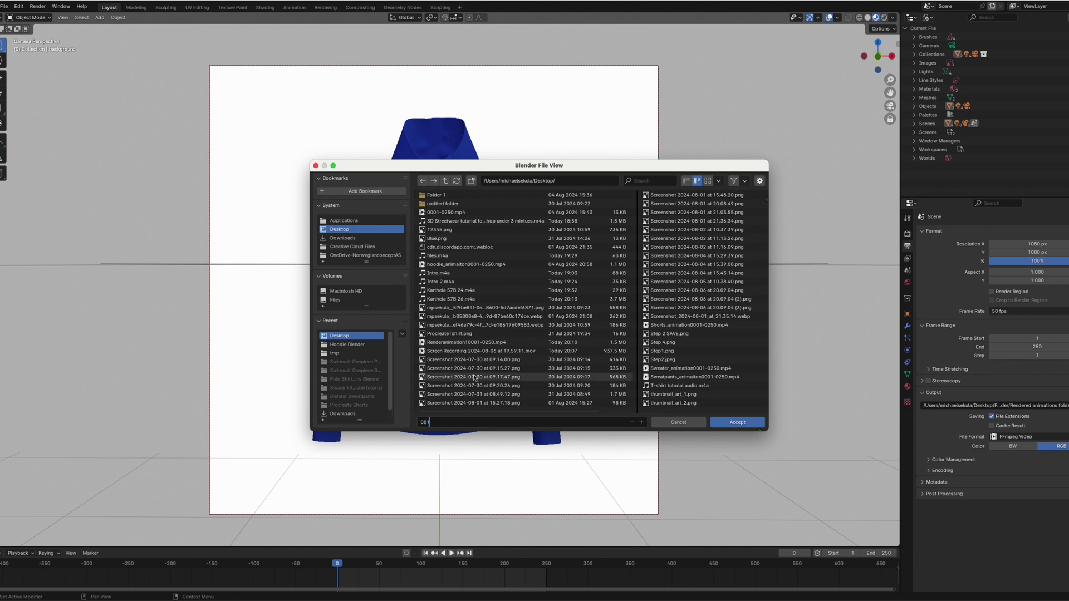
type("_animation")
left_click(737, 422)
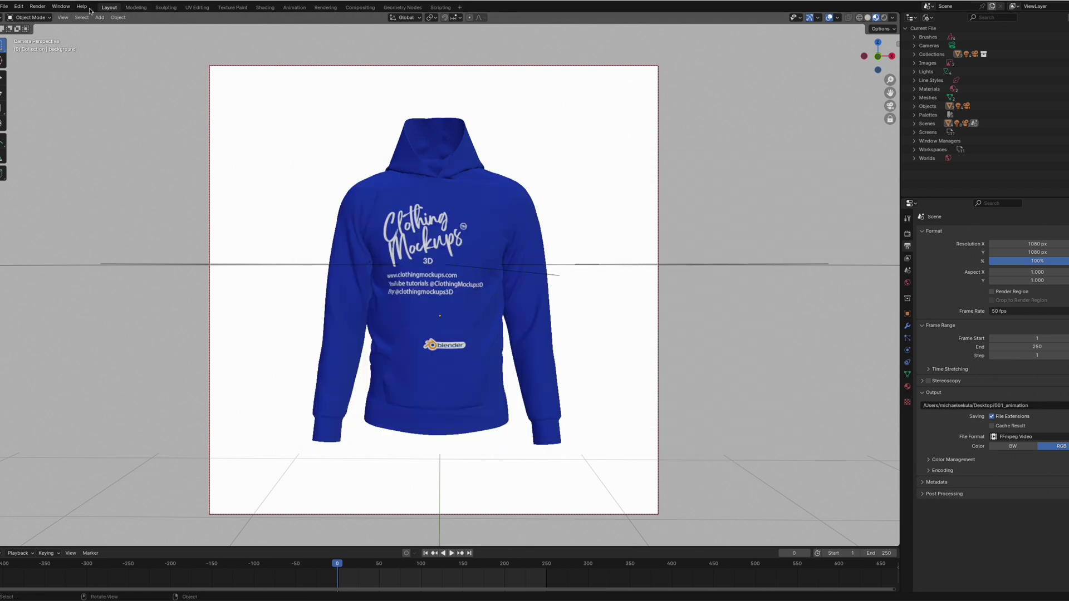
Step: Play and scrub through the hoodie's turntable animation to check the design from all sides
left_click(37, 6)
left_click(37, 7)
key("space")
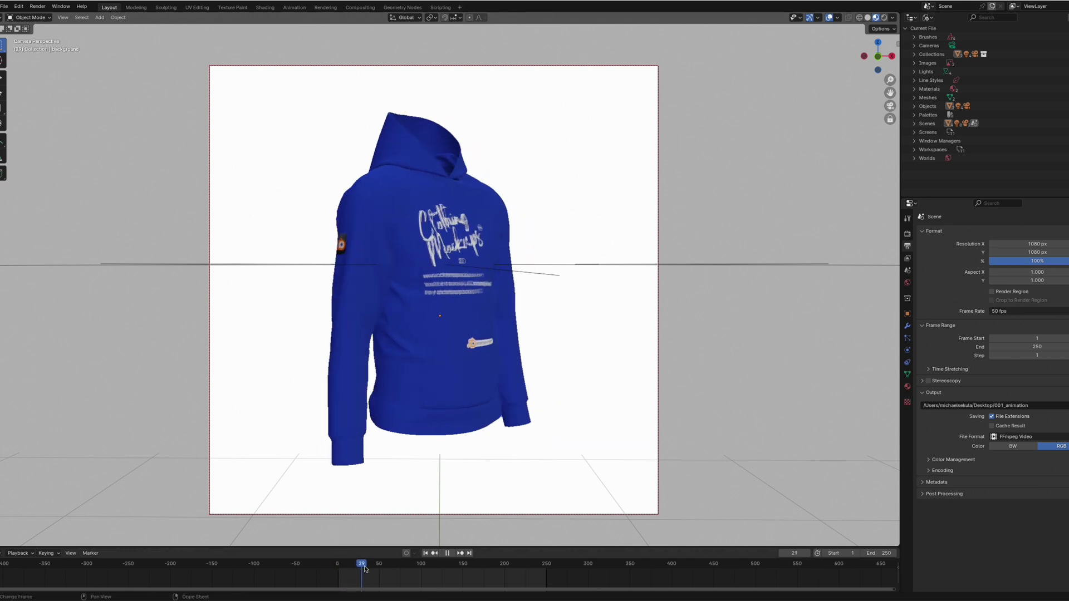
left_click_drag(432, 565, 345, 558)
key("Escape")
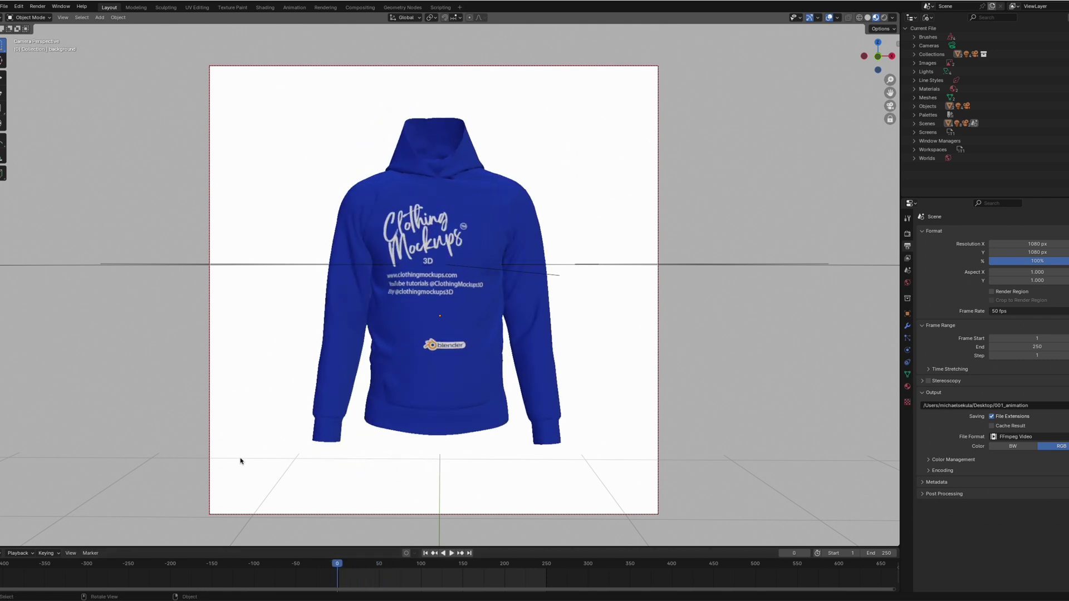
key("space")
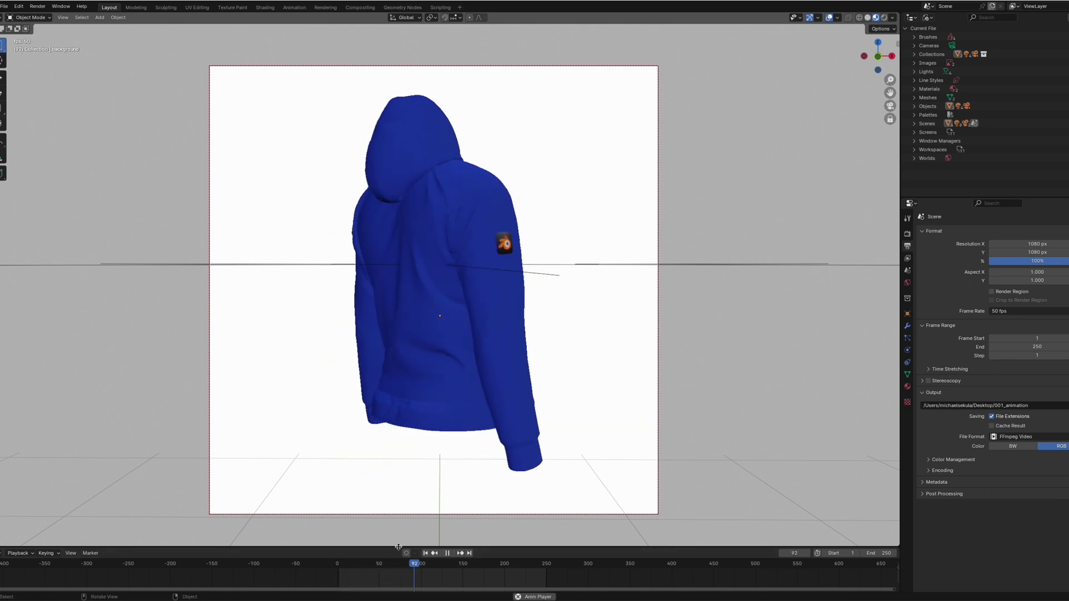
left_click_drag(429, 563, 336, 563)
key("Escape")
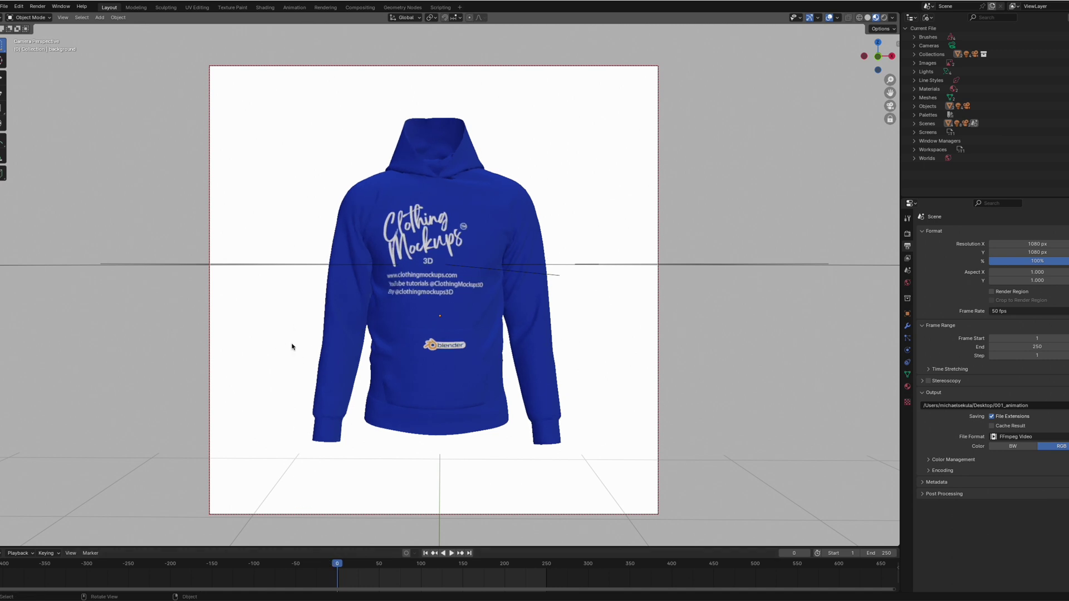
left_click(38, 6)
Step: Go to frame 29 of the animation and render it as a still image
key("space")
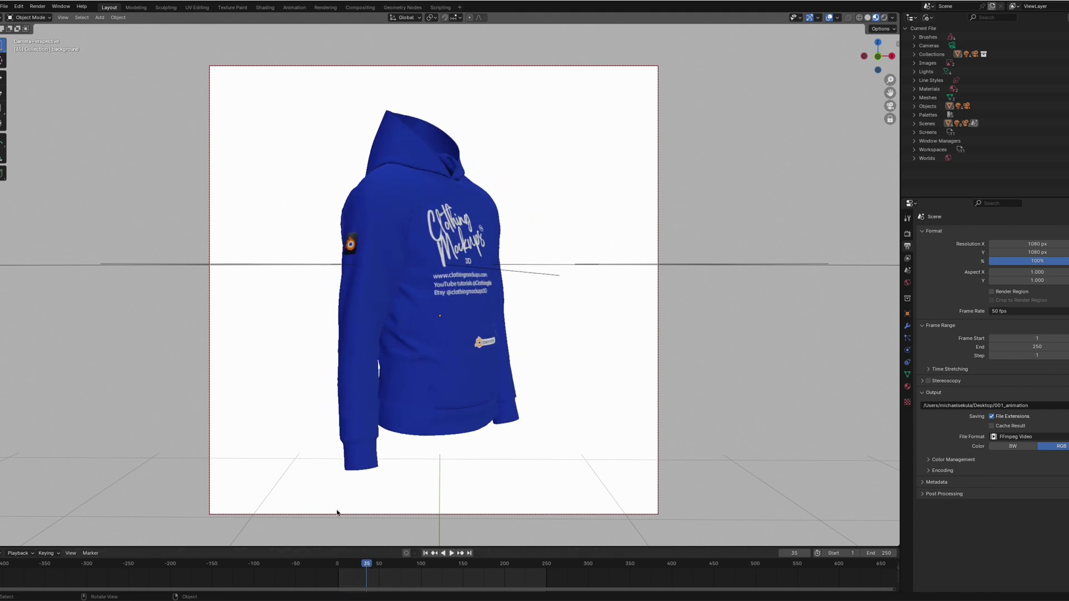
key("Left")
key("Left")
key("Left")
key("Left")
key("Left")
key("Left")
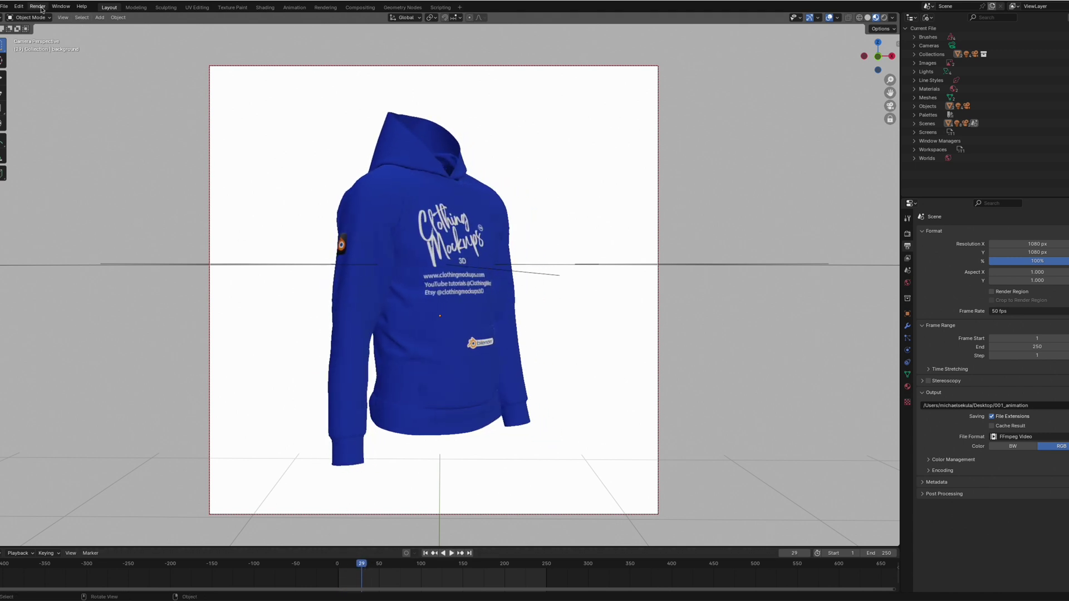
left_click(42, 10)
left_click(47, 17)
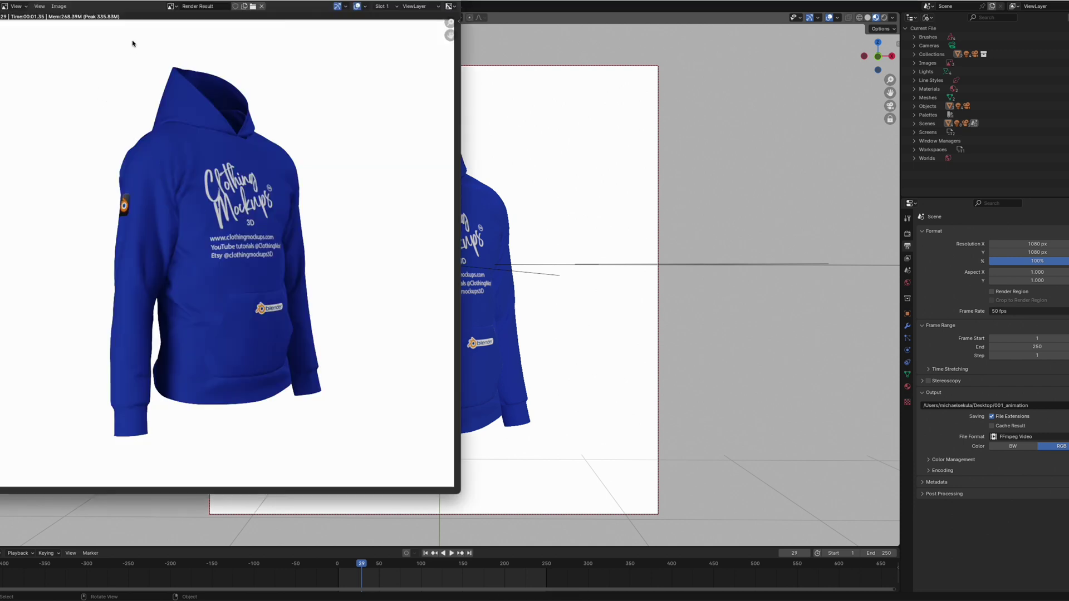
Step: Save the rendered still as 1.png on the Desktop and leave the render result
left_click(59, 6)
left_click(98, 66)
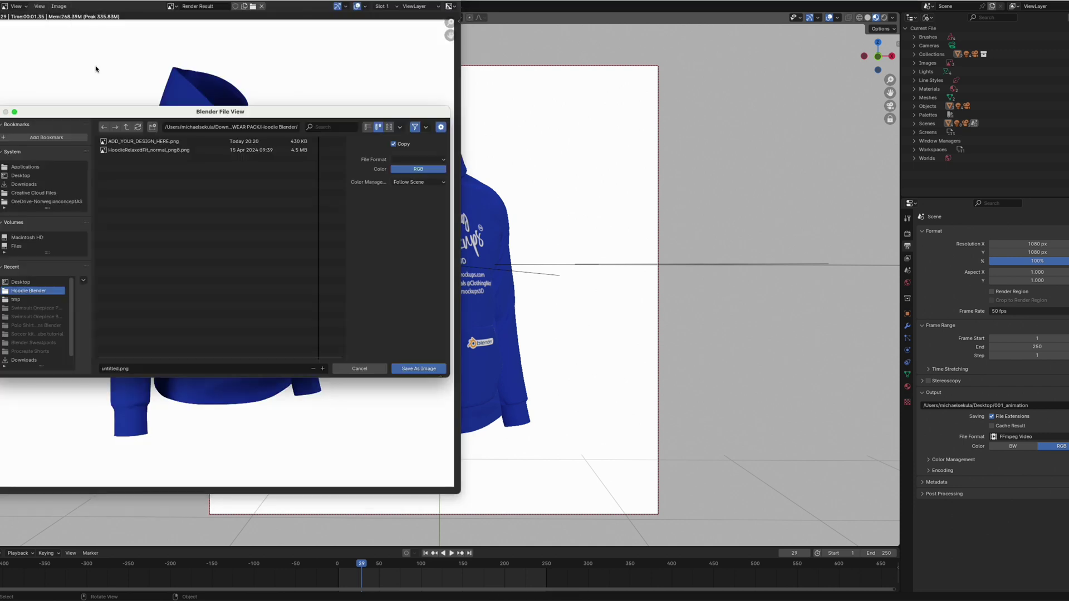
left_click(46, 282)
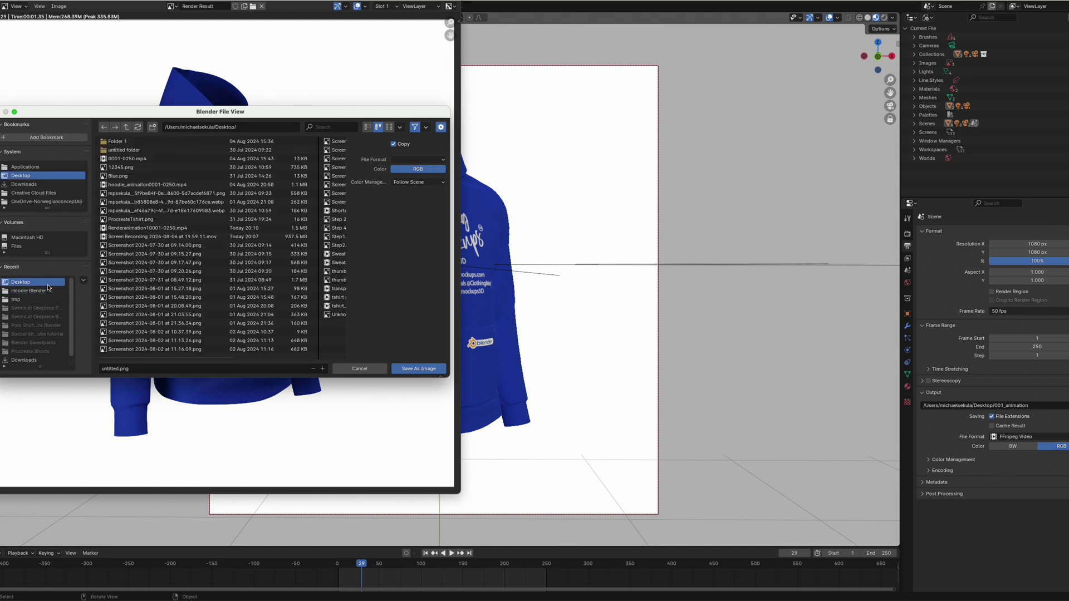
left_click(119, 371)
double_click(115, 369)
type("1")
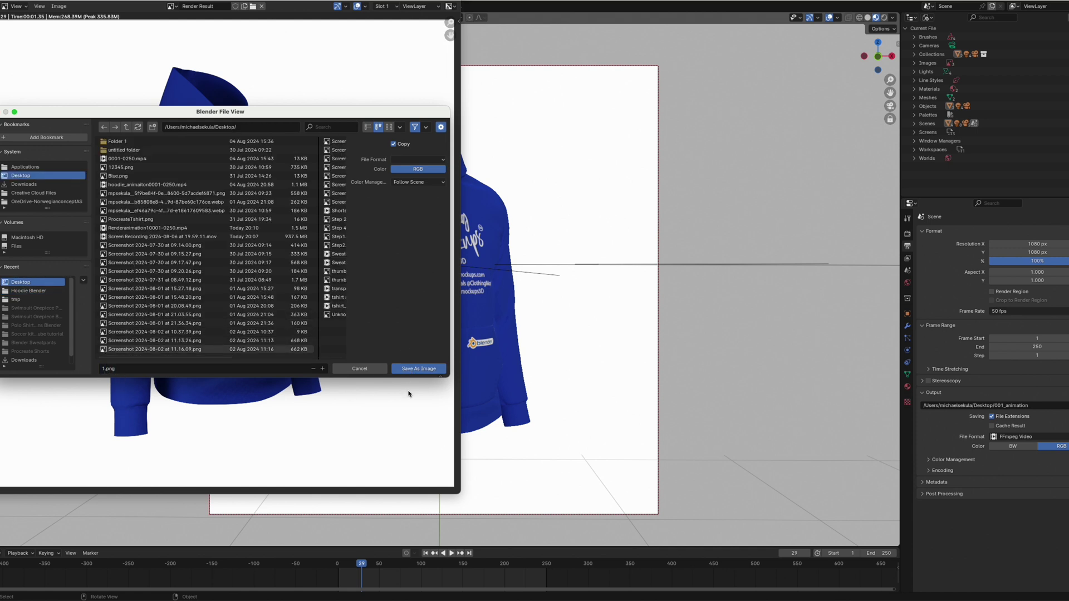
left_click(407, 369)
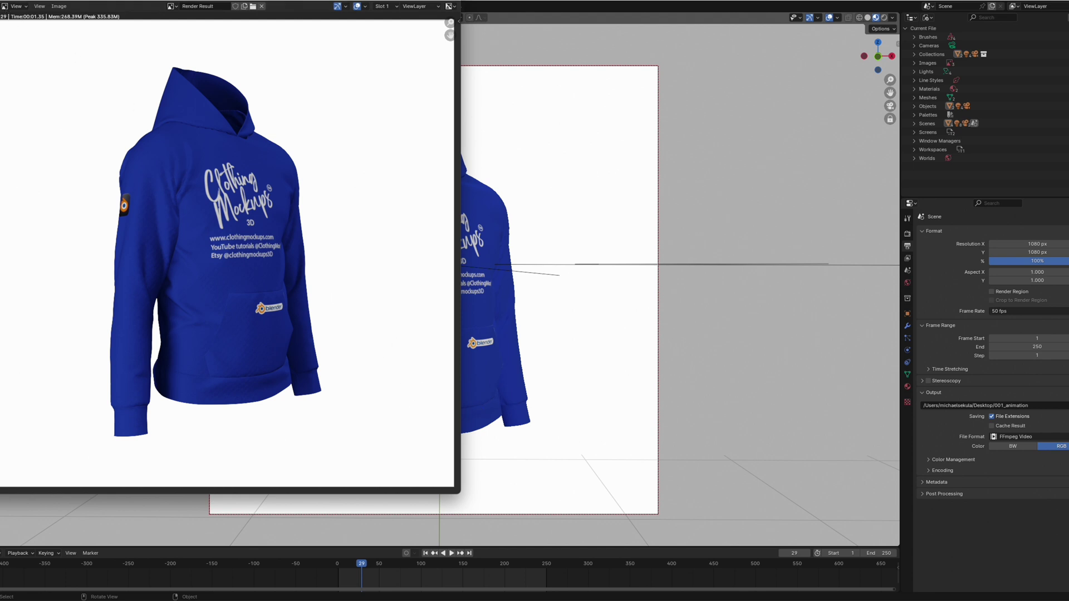
key("Escape")
Step: Render the hoodie animation to the chosen output file
left_click(37, 6)
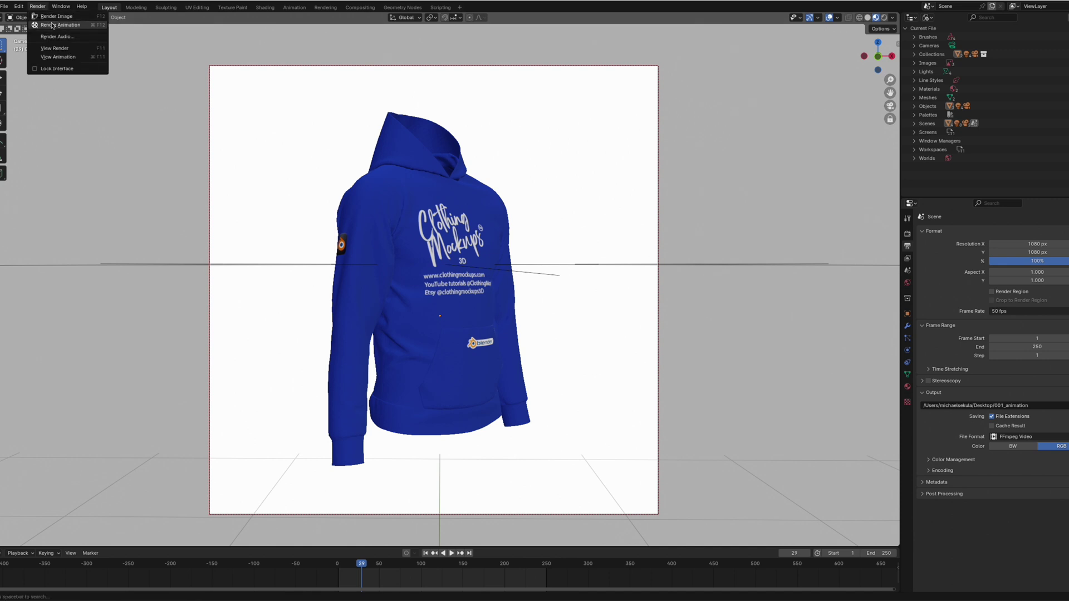
left_click(52, 25)
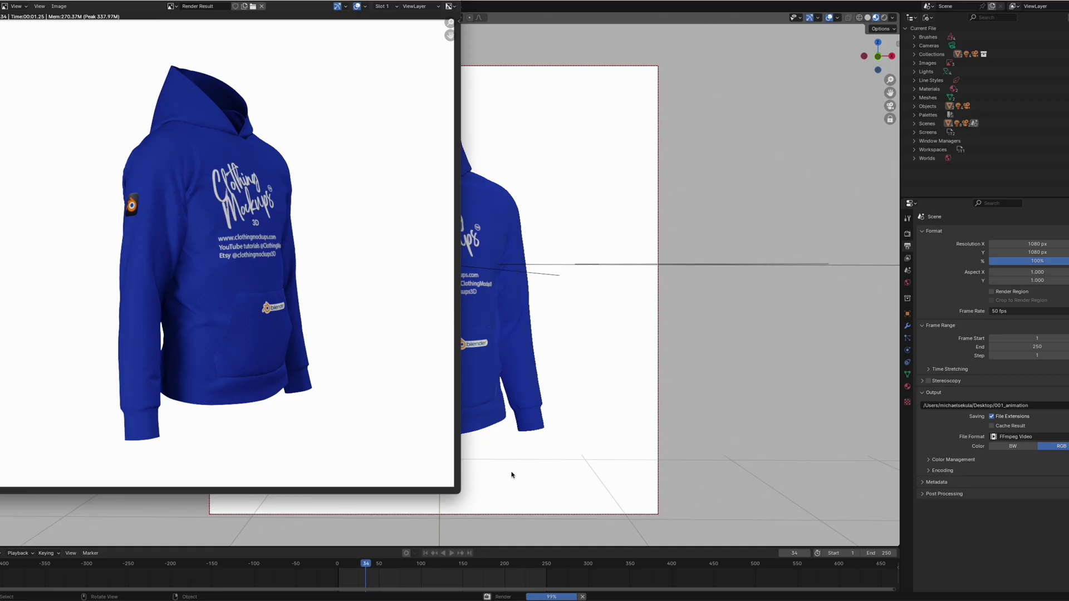
left_click(512, 475)
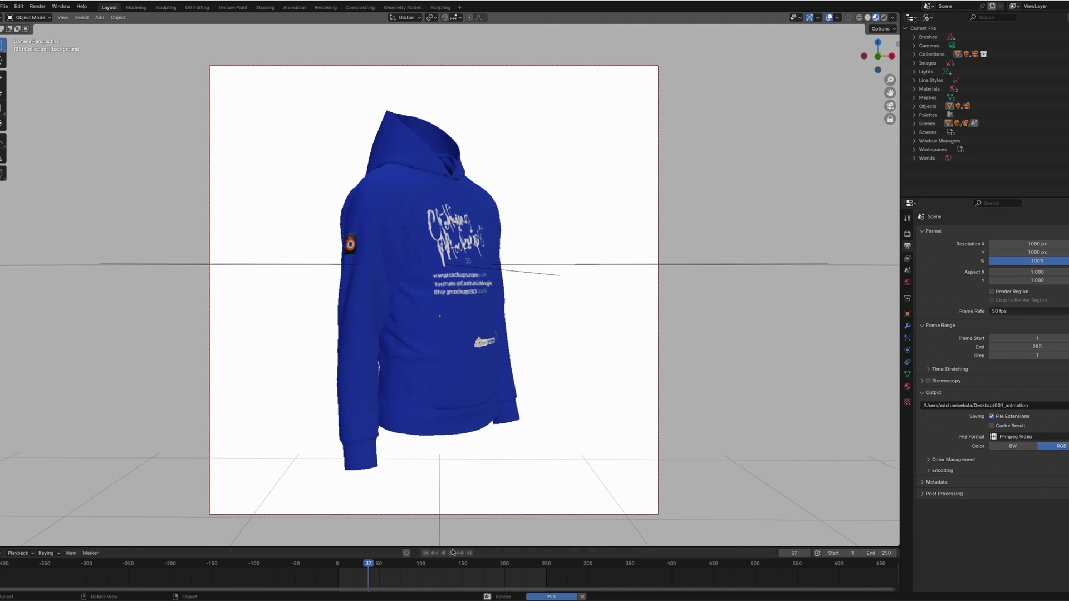
key("Escape")
Step: Set the background material's emission strength to 0 and its base colour to a saturated blue
left_click(907, 386)
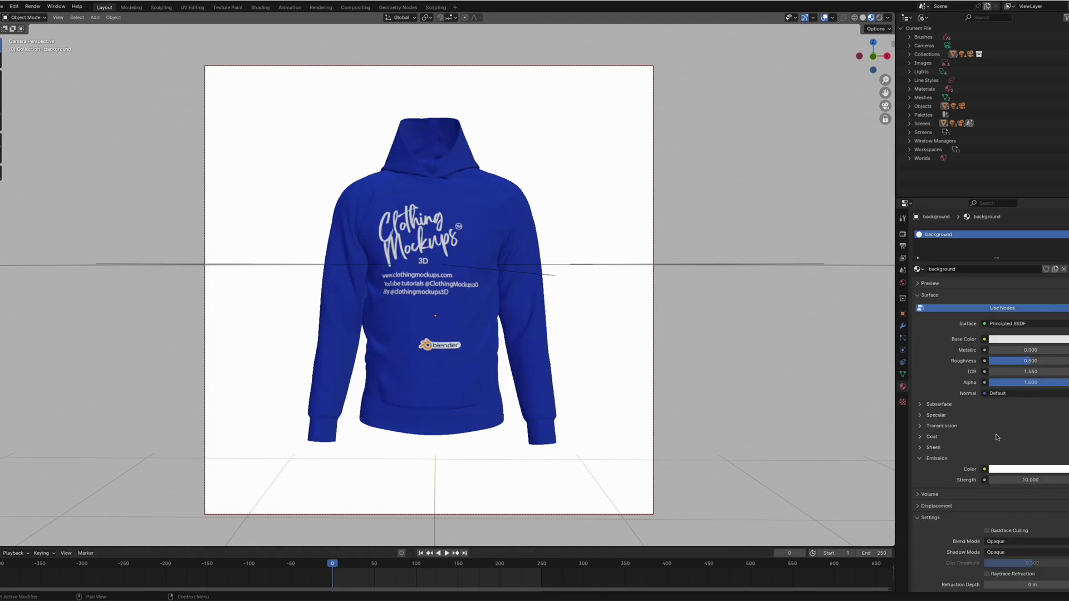
left_click(1014, 482)
type("0")
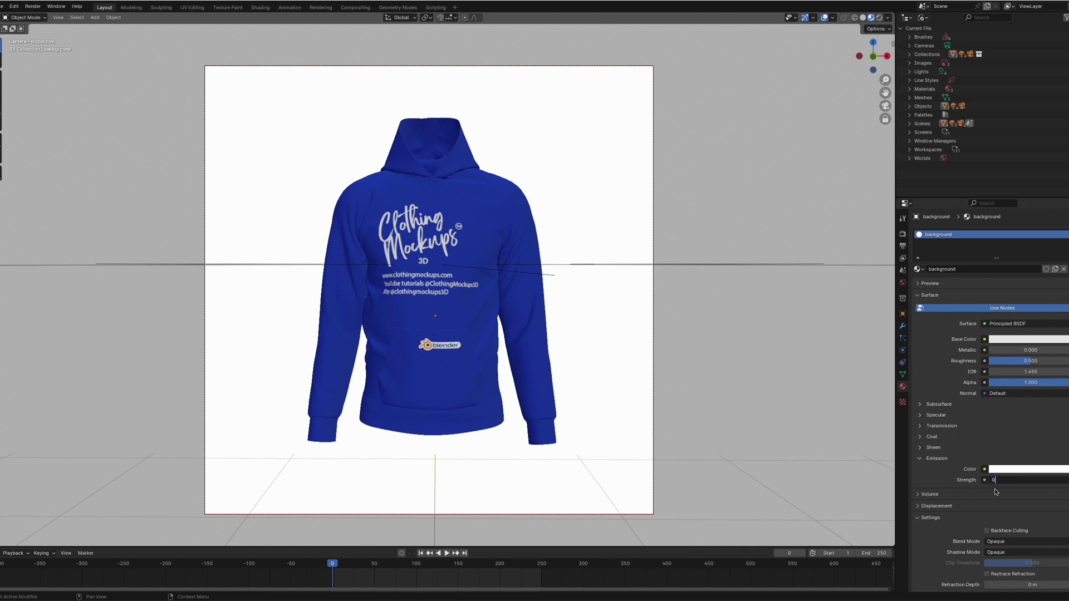
key("Return")
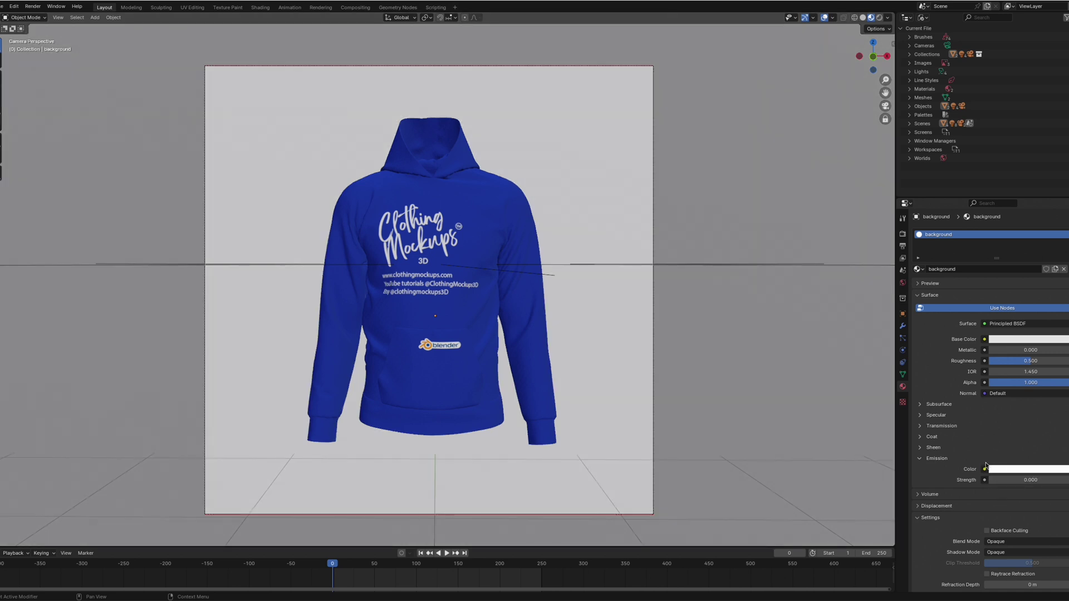
left_click(1000, 341)
left_click(1022, 277)
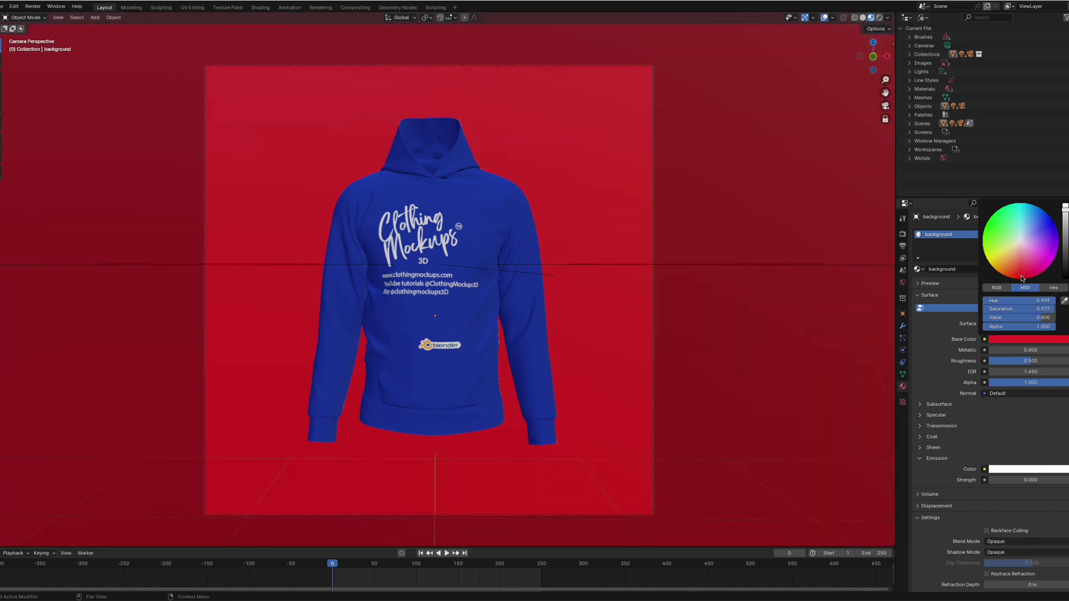
left_click_drag(1022, 277, 1044, 212)
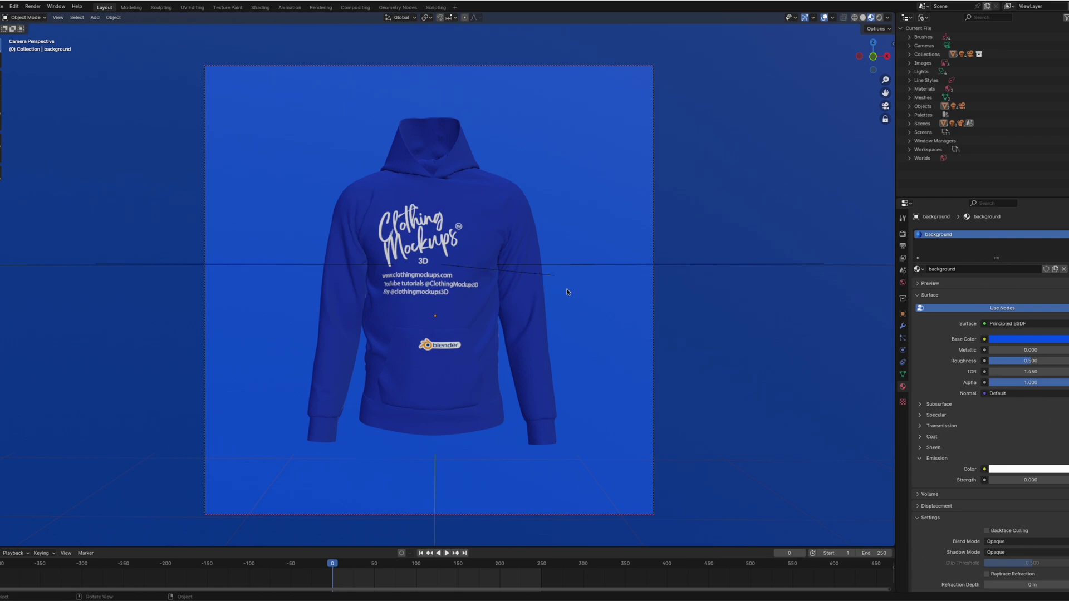
Step: Select the Fill Light in the outliner's Scenes display and set its power to 54.708 W under rendered viewport shading
left_click(923, 17)
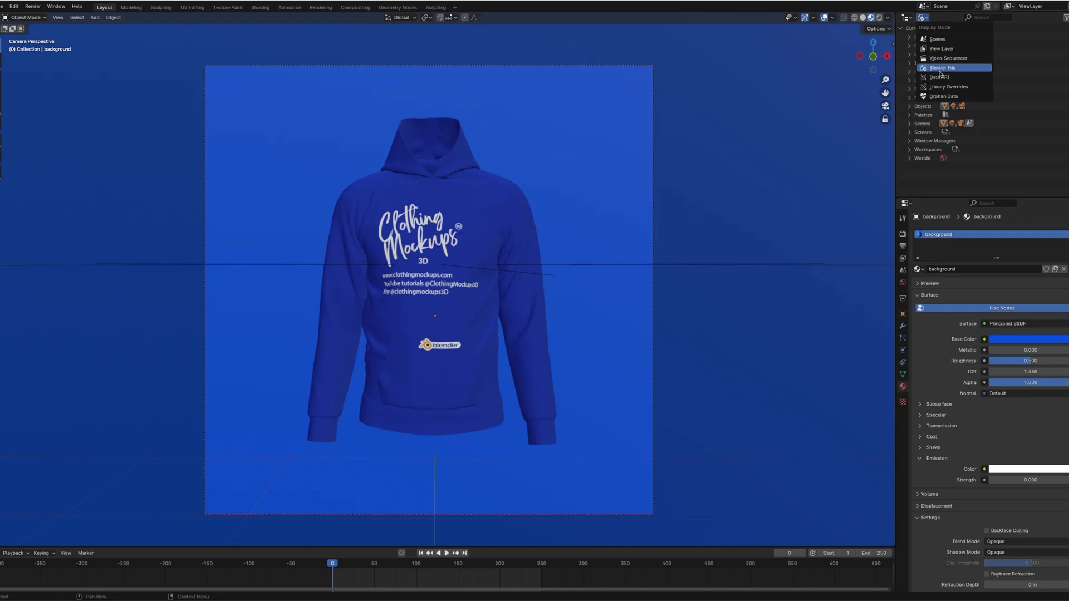
left_click(934, 41)
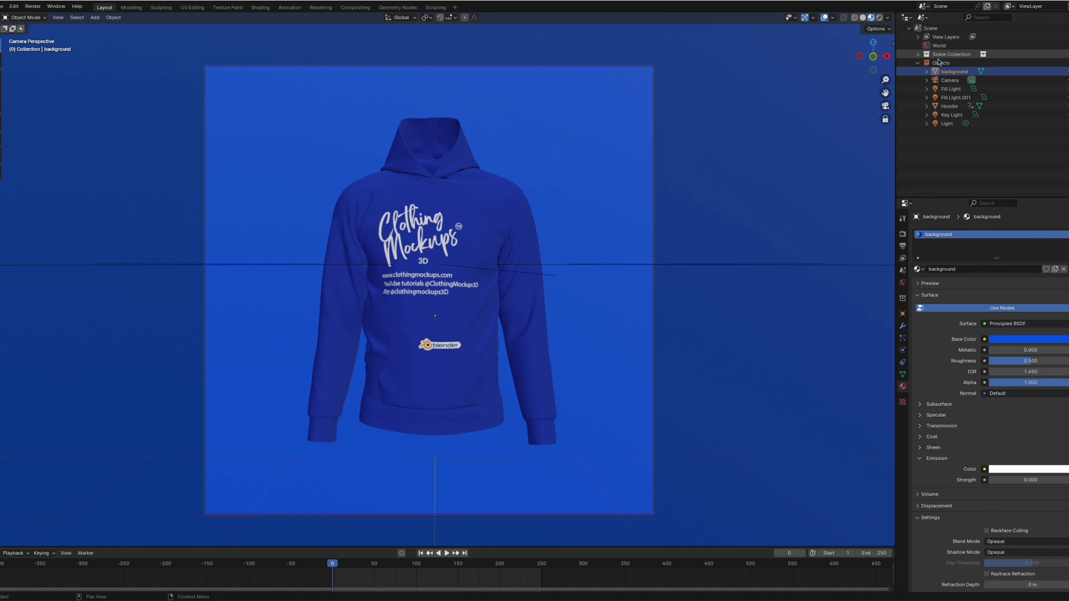
left_click(948, 89)
left_click_drag(1048, 295, 1024, 294)
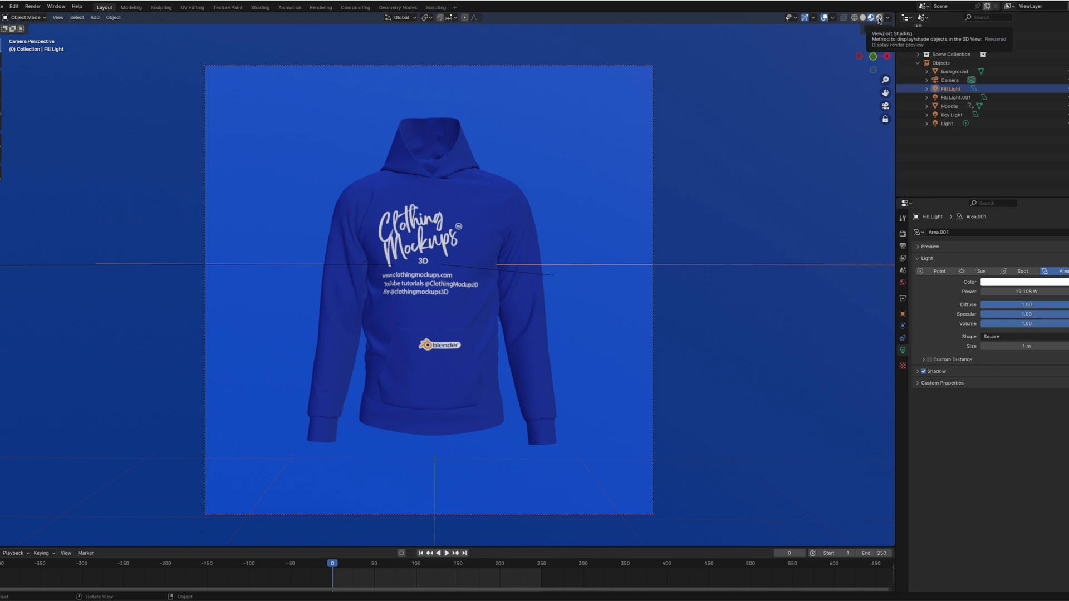
left_click(879, 20)
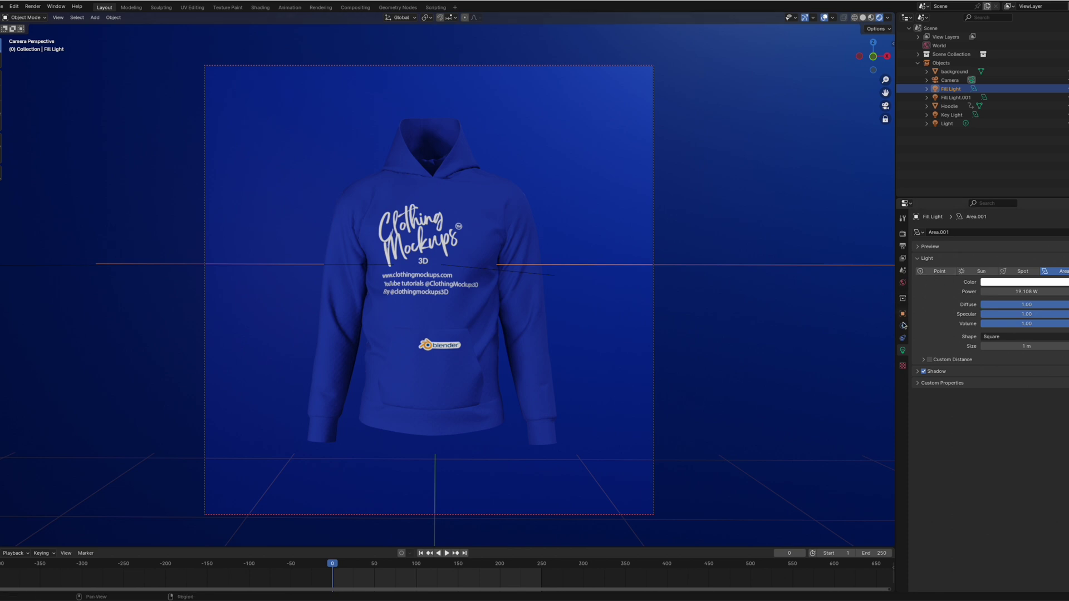
mouse_move(1017, 295)
left_mouse_down()
mouse_move(1050, 295)
mouse_move(1010, 291)
left_mouse_up()
Step: Change the Fill Light's colour to a fully saturated magenta
left_click(1013, 282)
left_click(1028, 223)
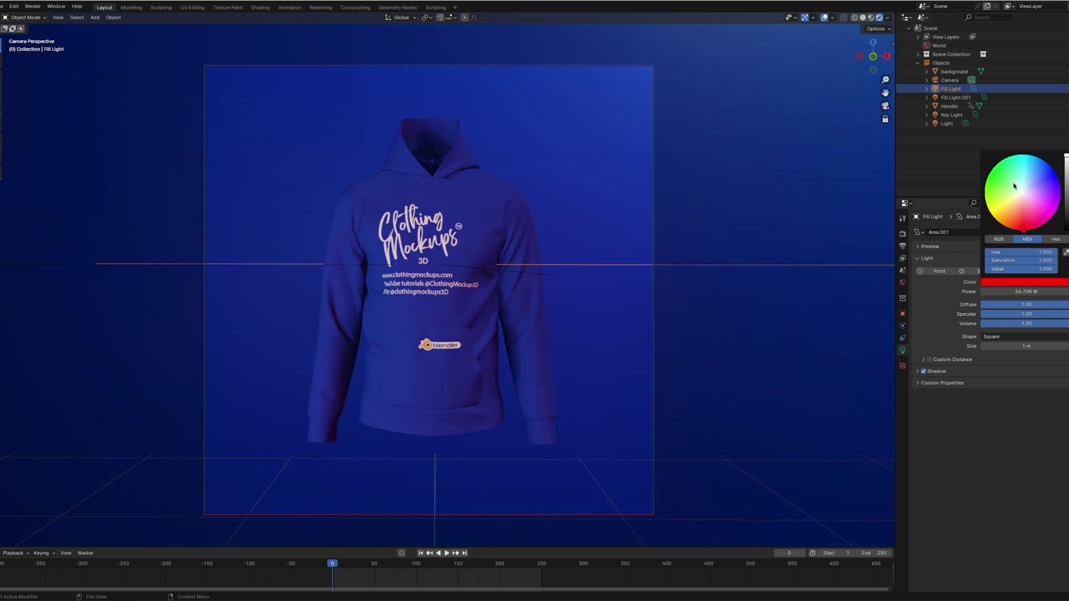
mouse_move(1021, 167)
left_mouse_down()
mouse_move(1040, 159)
mouse_move(1060, 196)
mouse_move(1052, 217)
left_mouse_up()
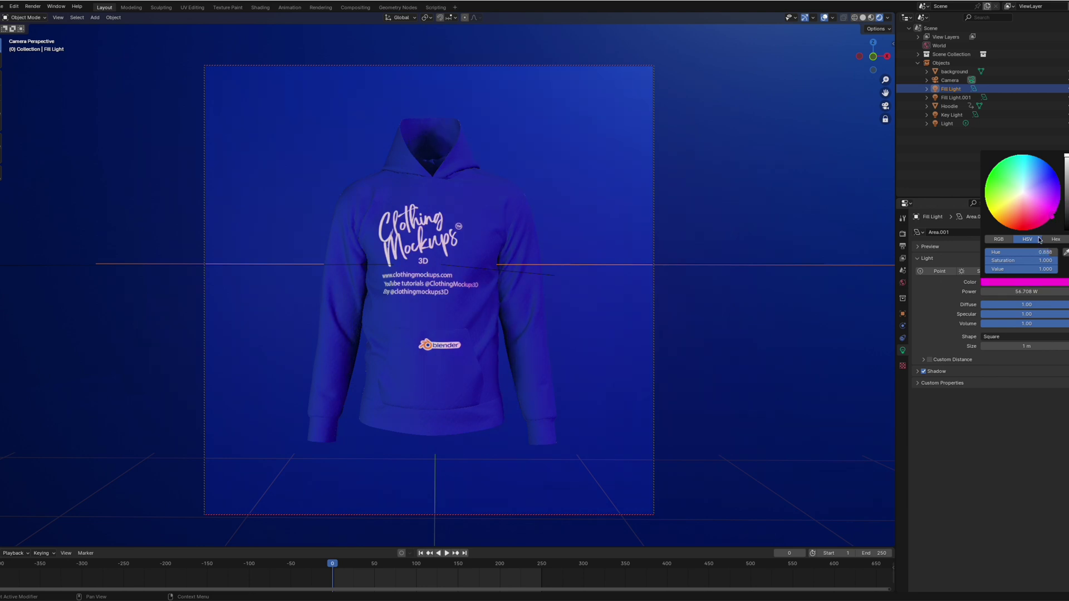